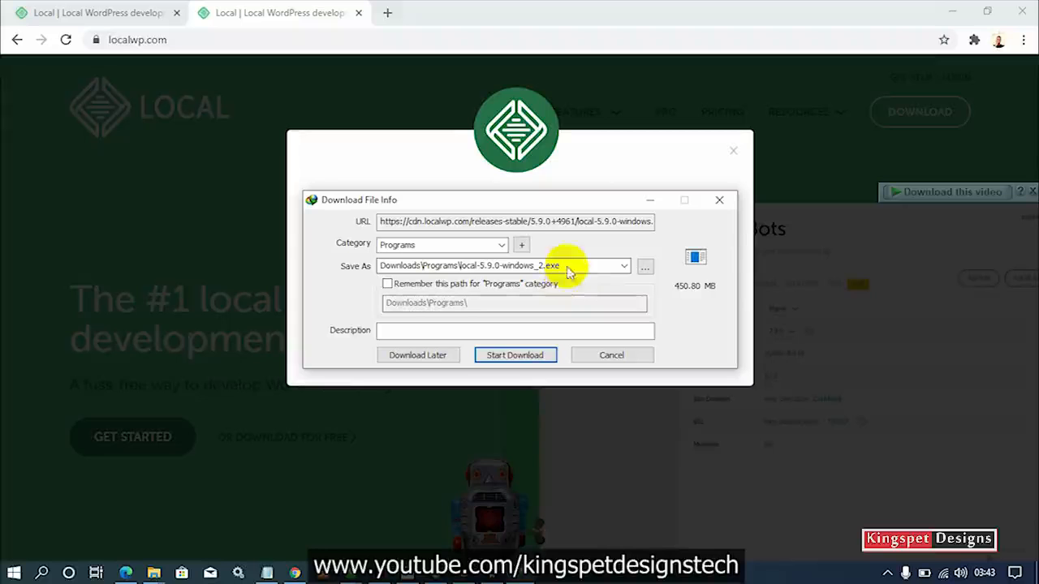
Dismiss the new download prompt and open the folder of the completed local-5.9.0-windows.exe in IDM.
{"action": "left_click_drag", "start_coordinate": [580, 201], "coordinate": [565, 262]}
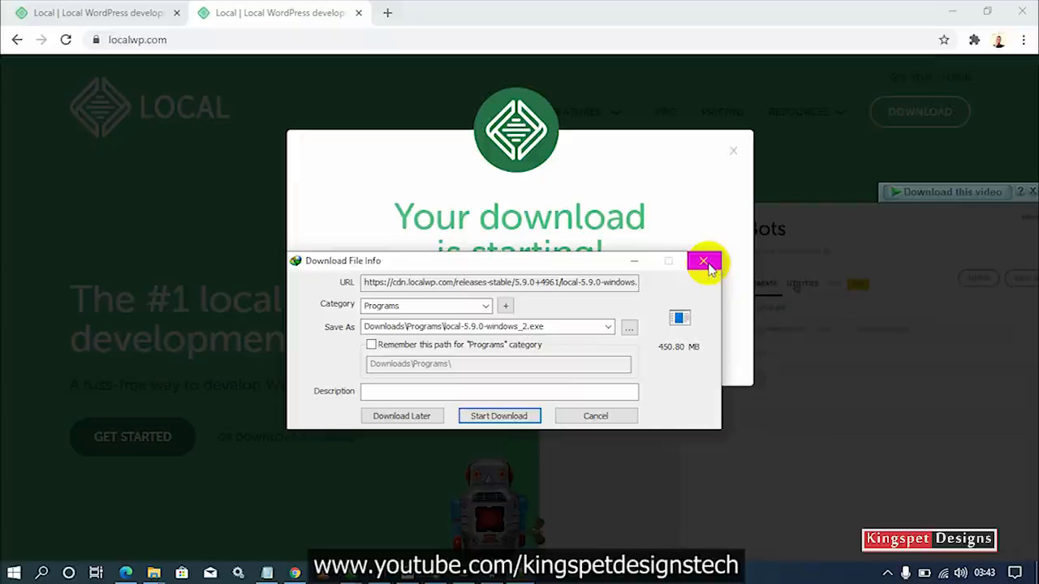
{"action": "left_click", "coordinate": [707, 263]}
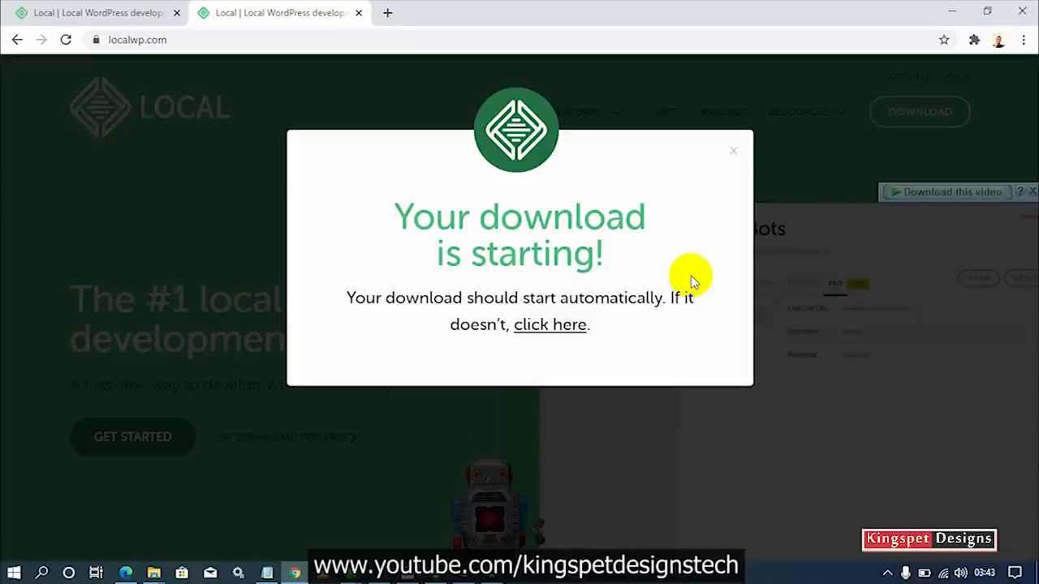
{"action": "left_click", "coordinate": [887, 573]}
{"action": "double_click", "coordinate": [857, 514]}
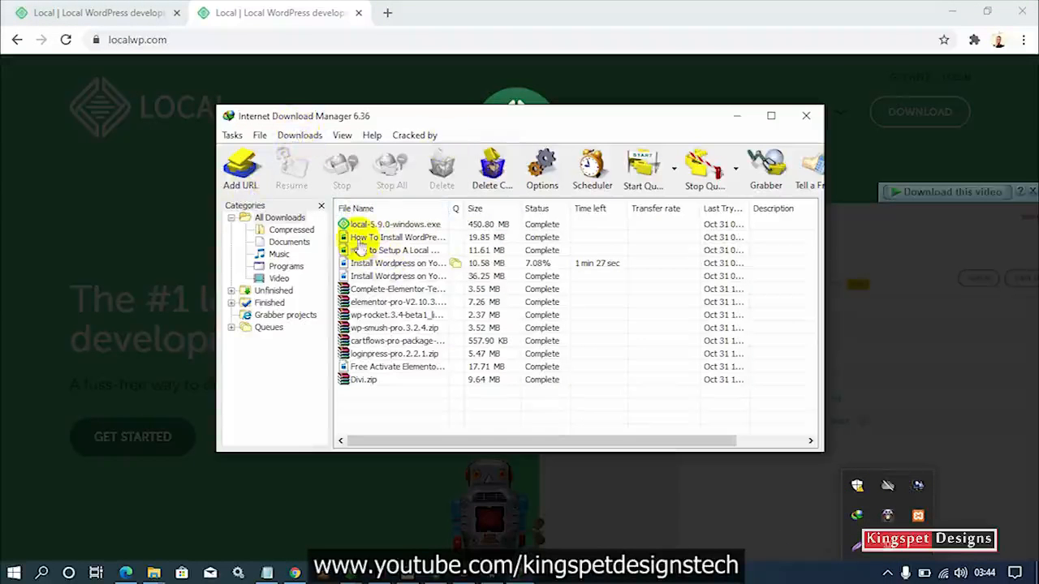
{"action": "left_click", "coordinate": [367, 225]}
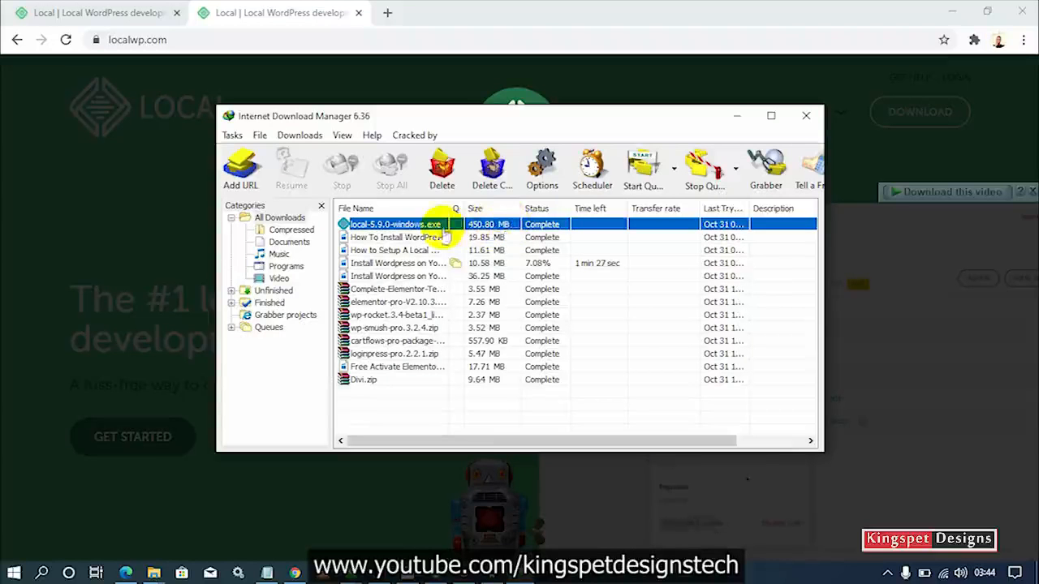
{"action": "right_click", "coordinate": [412, 228]}
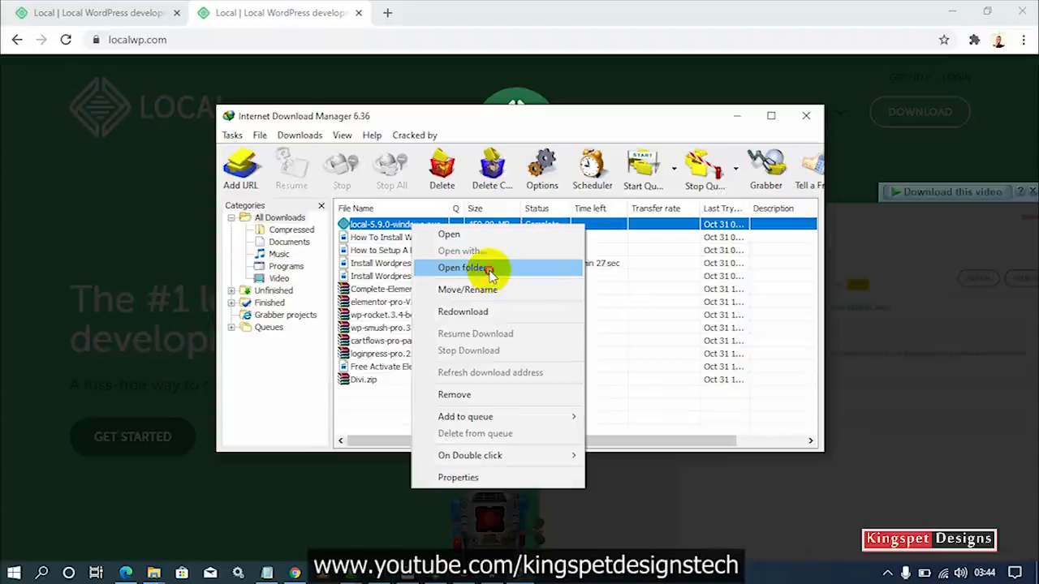
{"action": "left_click", "coordinate": [462, 268]}
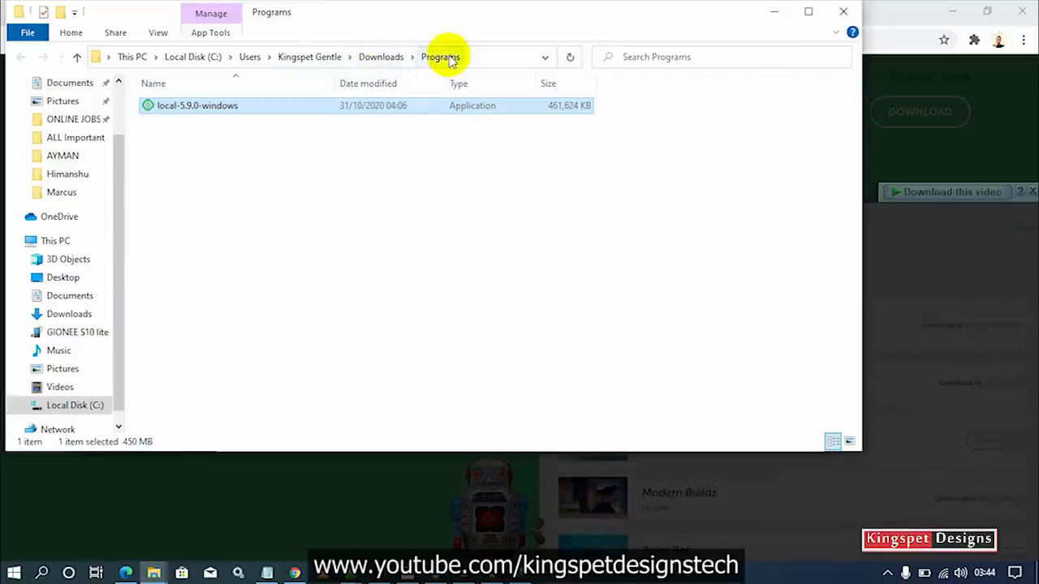
Run local-5.9.0-windows from Downloads\Programs to reach the installation options.
{"action": "double_click", "coordinate": [199, 108]}
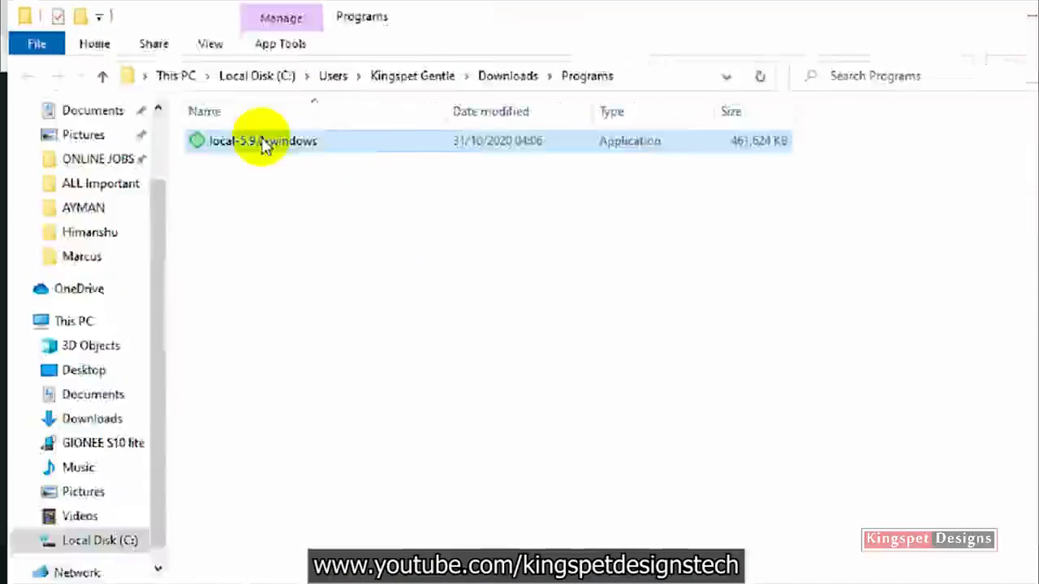
{"action": "double_click", "coordinate": [263, 142]}
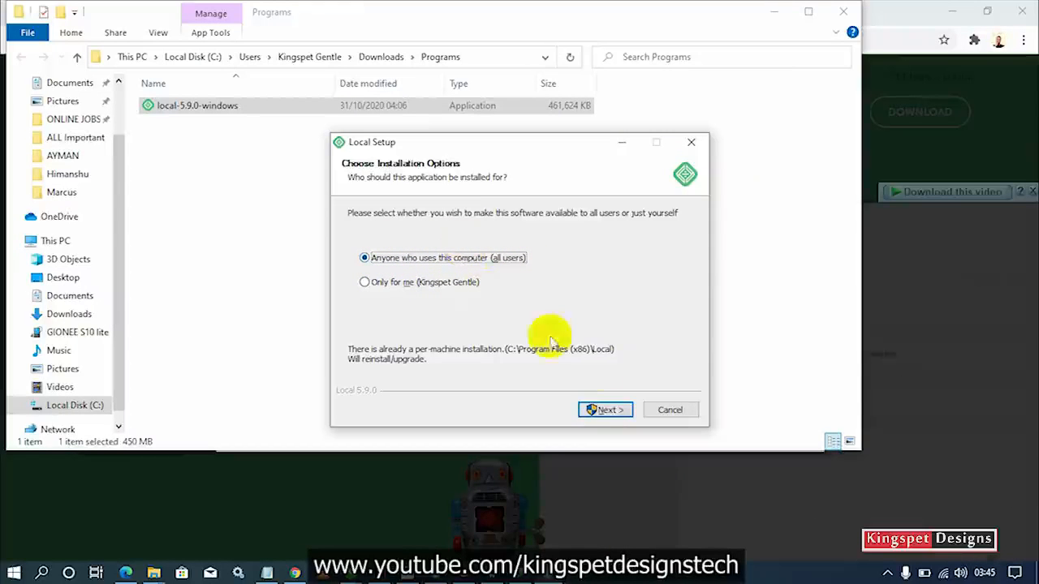
Advance to Choose Install Location, quit Local Setup without installing, and show the desktop.
{"action": "left_click", "coordinate": [601, 409]}
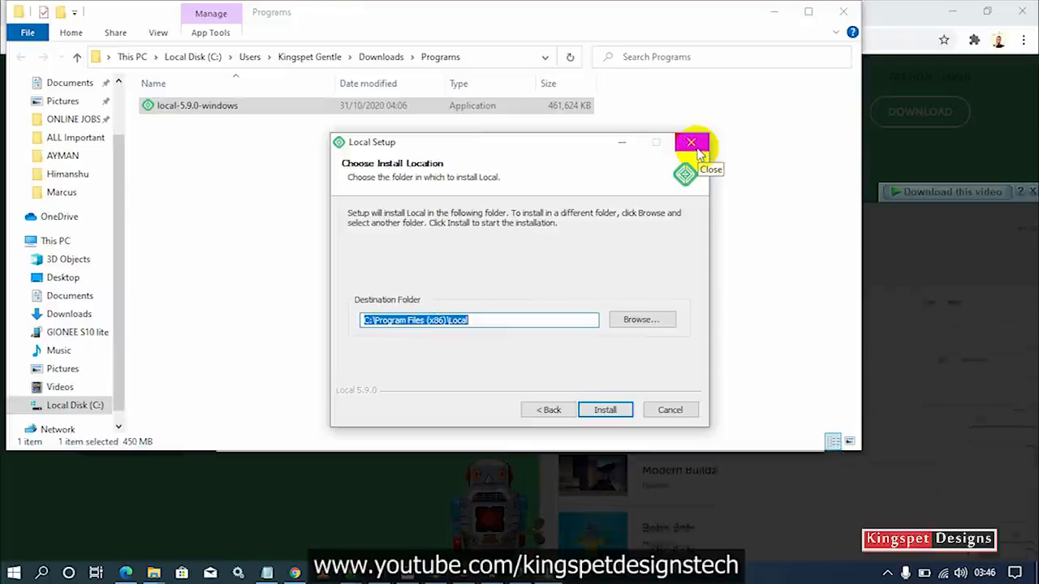
{"action": "left_click", "coordinate": [696, 151]}
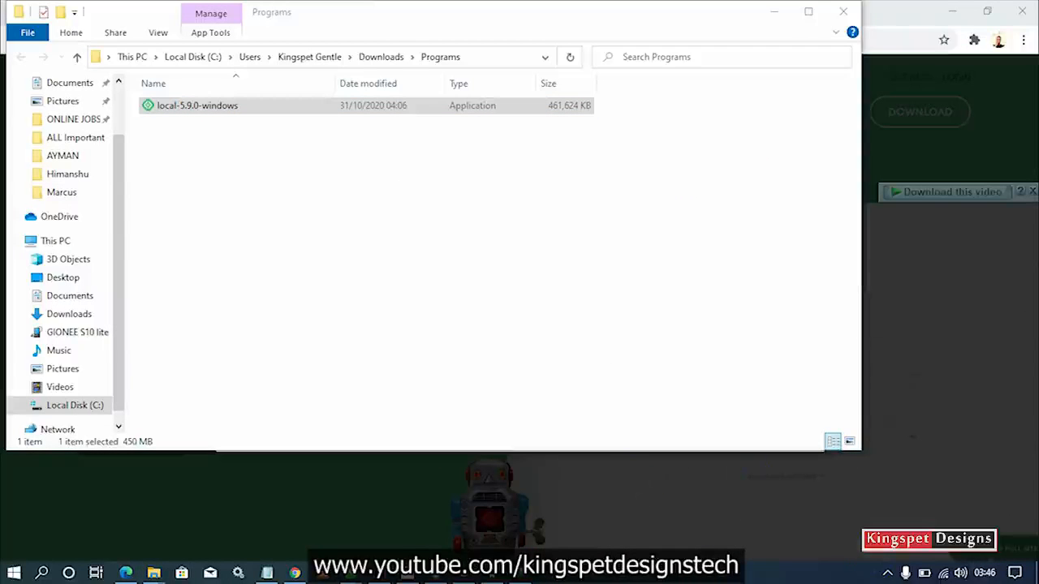
{"action": "key", "text": "super+d"}
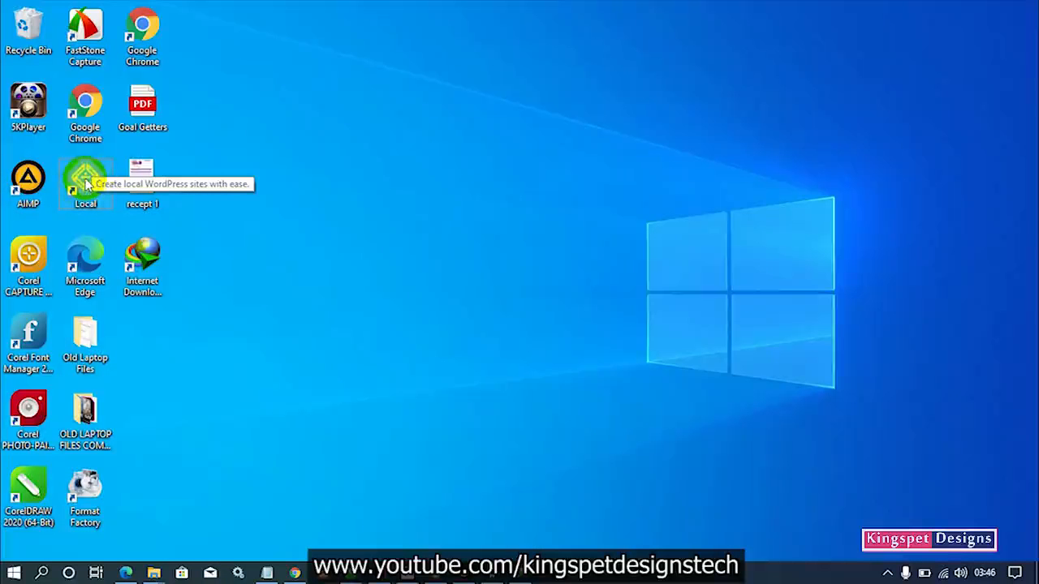
Launch Local from the desktop shortcut to the Rejoice Foundation site overview.
{"action": "double_click", "coordinate": [85, 180]}
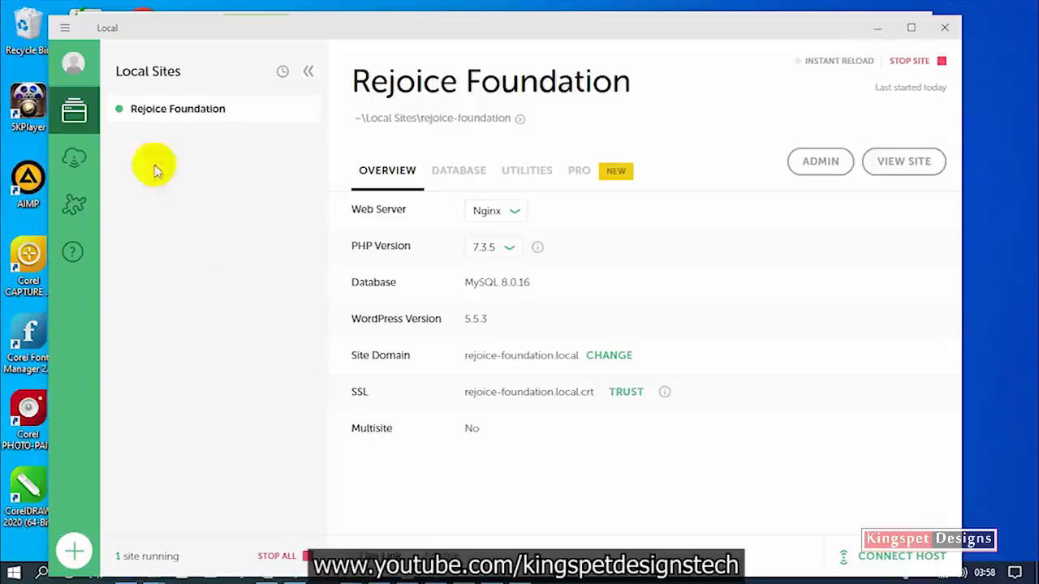
{"action": "left_click_drag", "start_coordinate": [214, 33], "coordinate": [215, 42]}
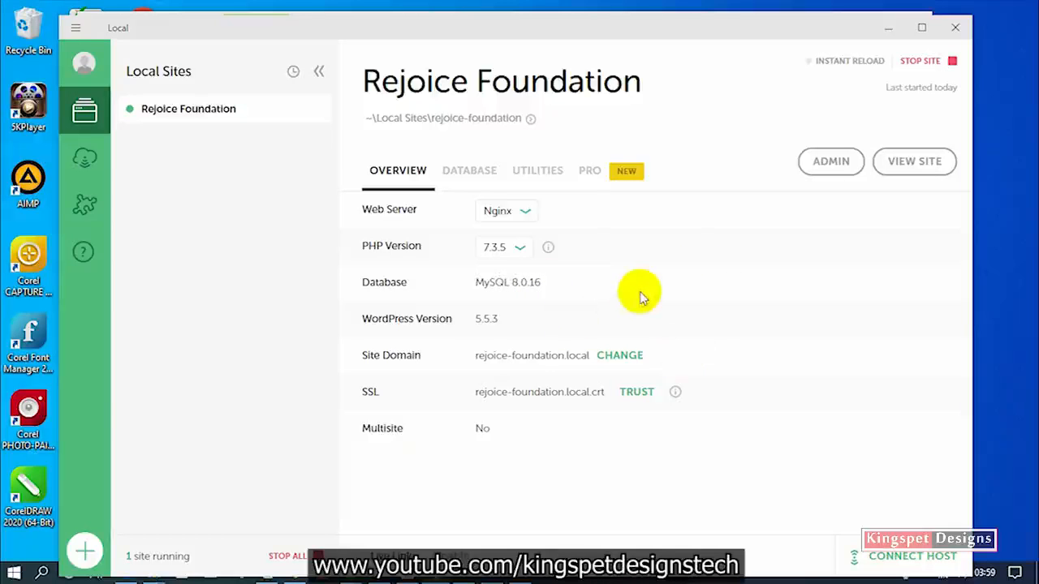
Name the new site 'Kings Store' (kings-store.local) after checking its advanced domain and path options.
{"action": "left_click", "coordinate": [78, 554]}
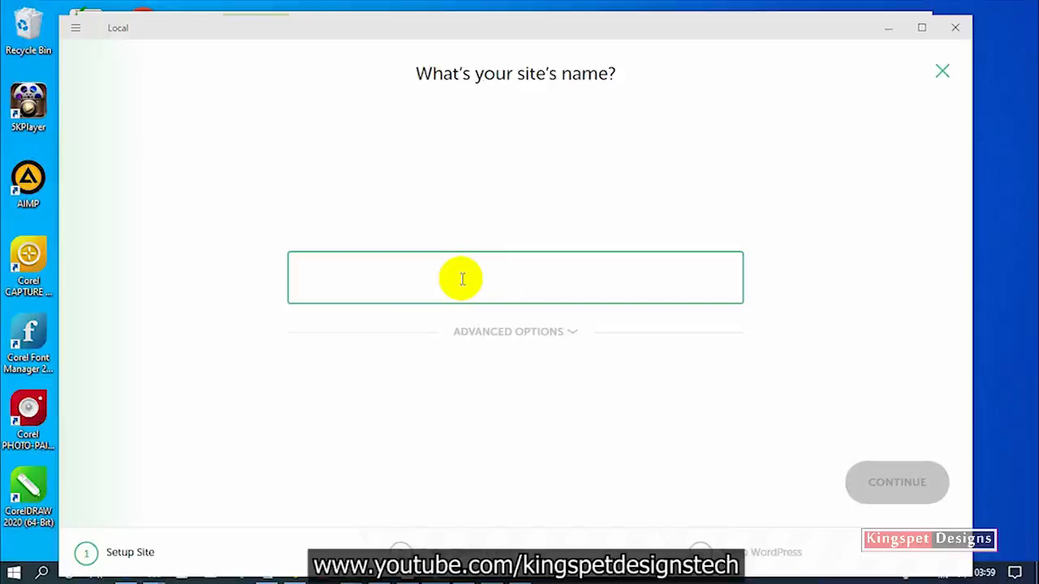
{"action": "type", "text": "Kin"}
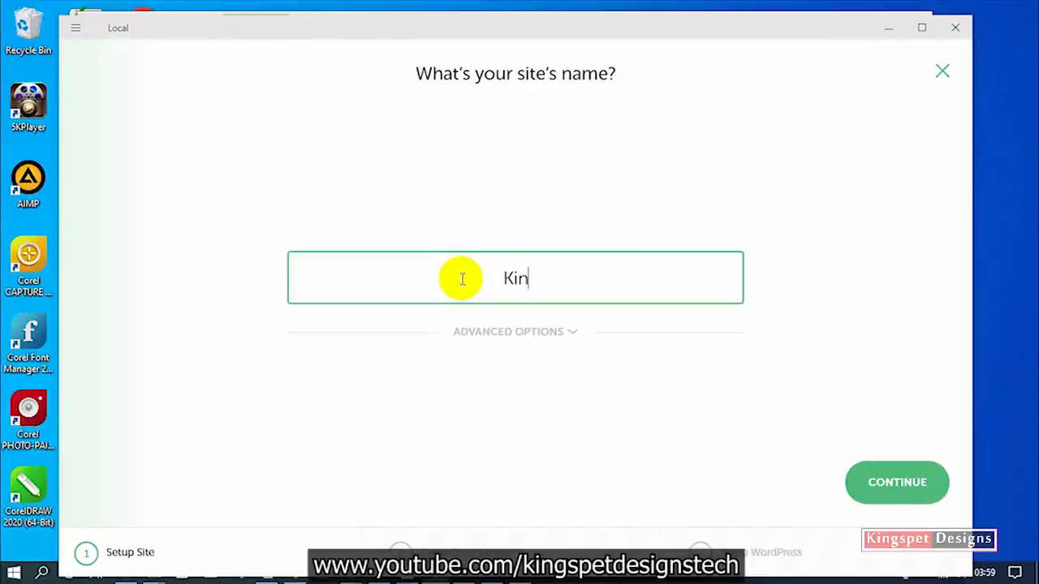
{"action": "type", "text": "gs Store"}
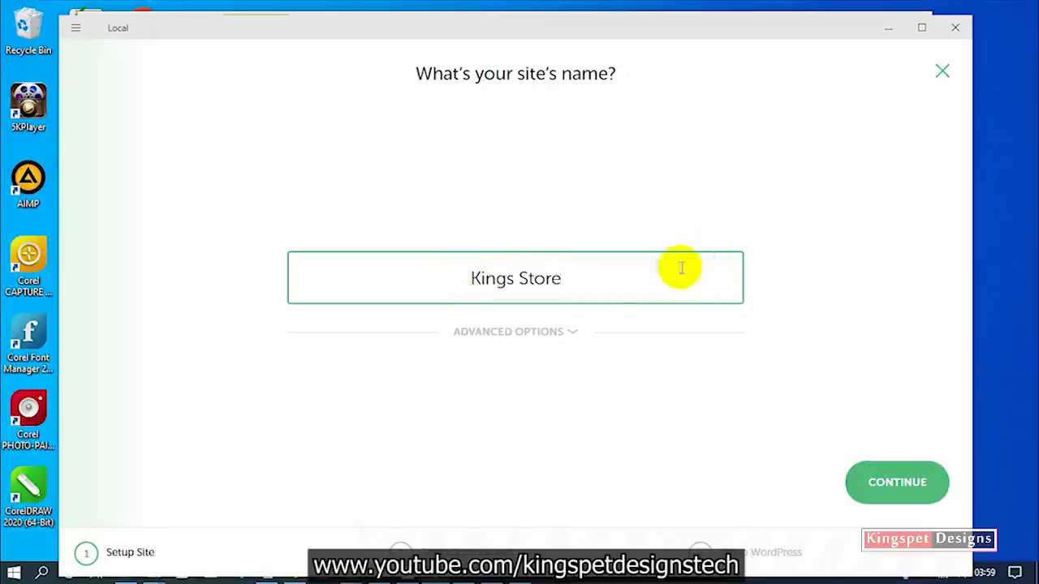
{"action": "left_click", "coordinate": [567, 331]}
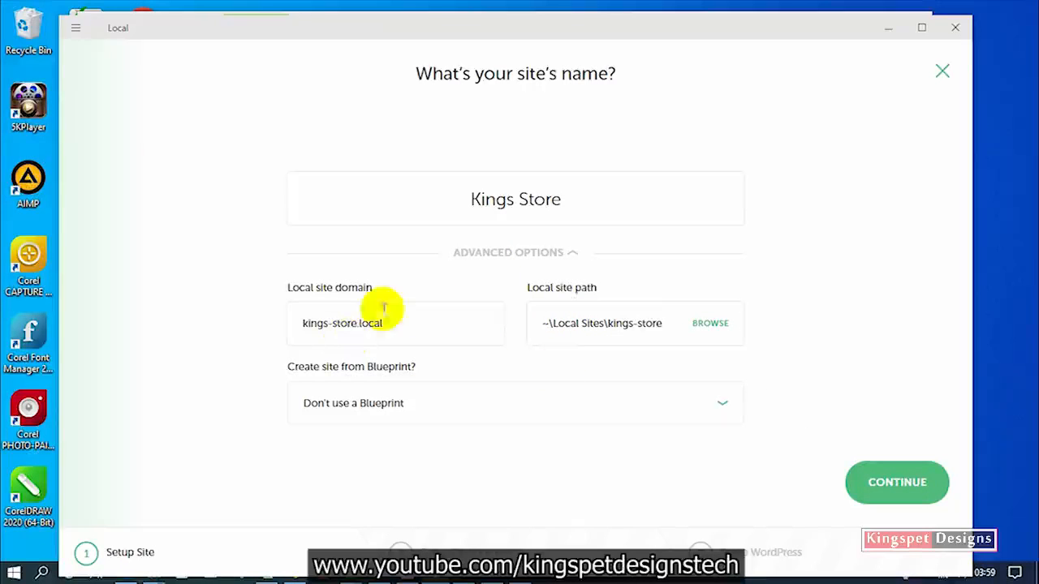
{"action": "left_click", "coordinate": [571, 252]}
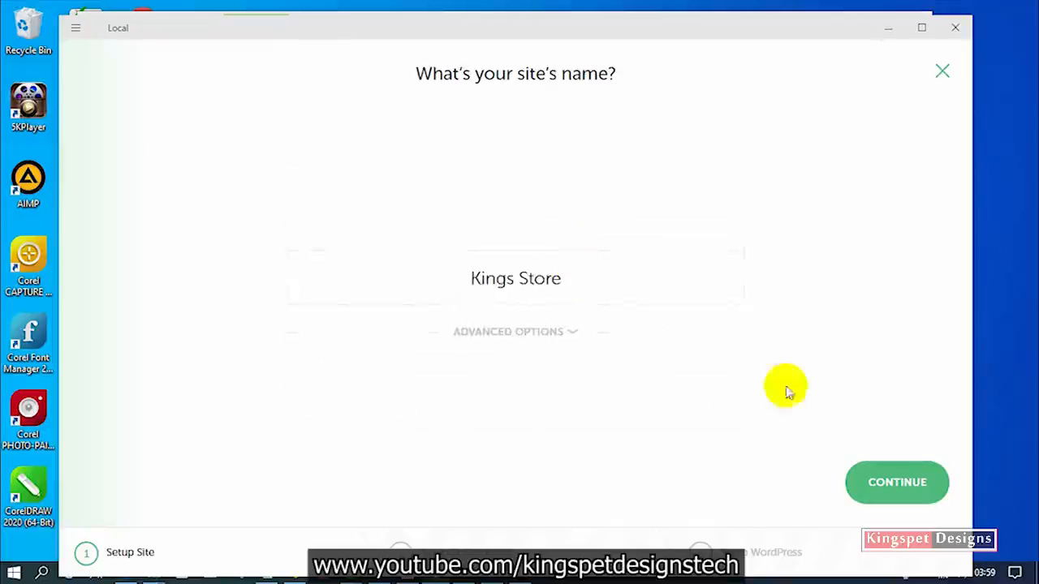
{"action": "left_click", "coordinate": [573, 333]}
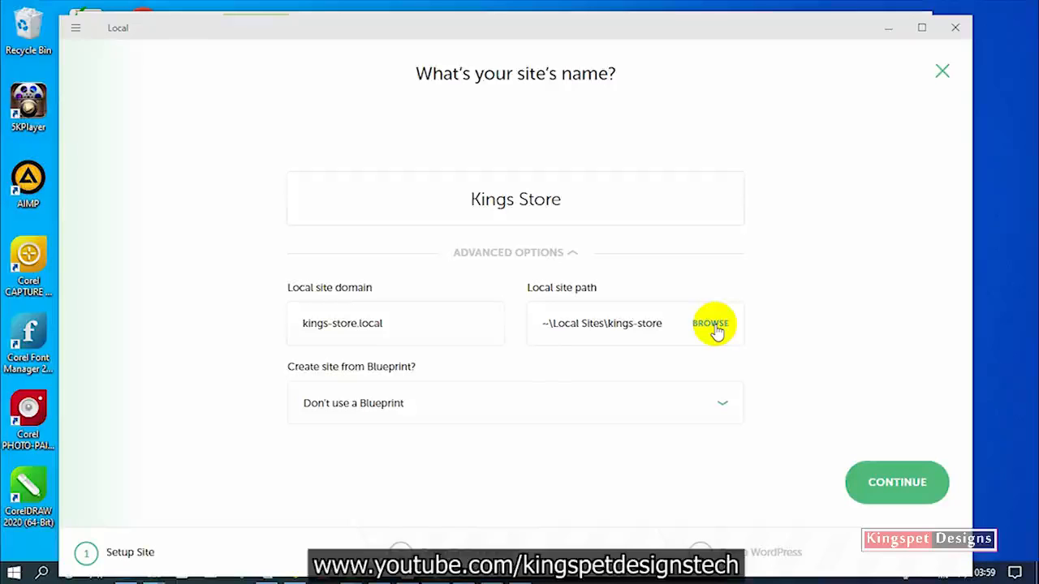
{"action": "left_click", "coordinate": [572, 254]}
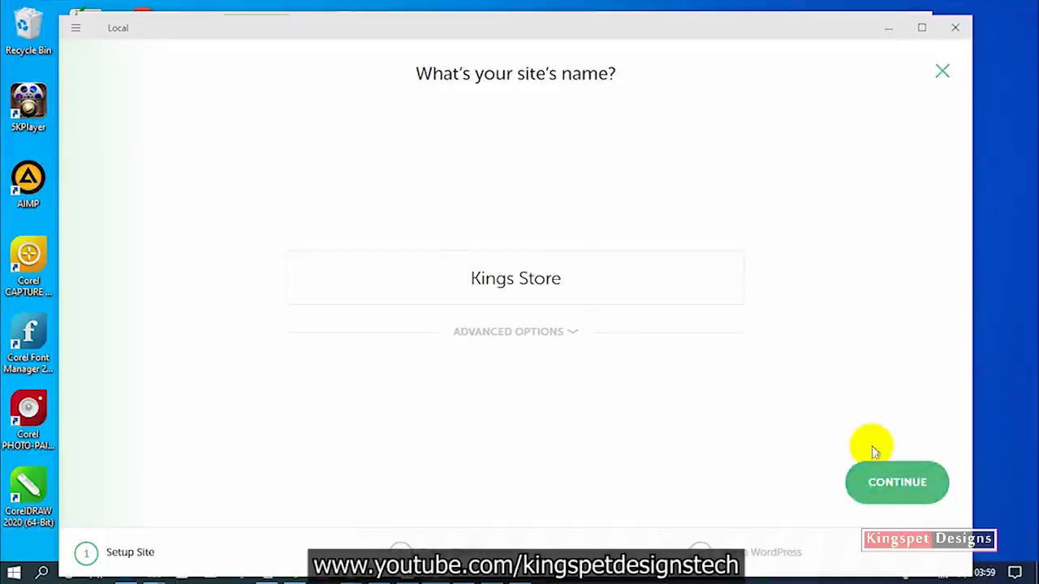
{"action": "left_click", "coordinate": [891, 485]}
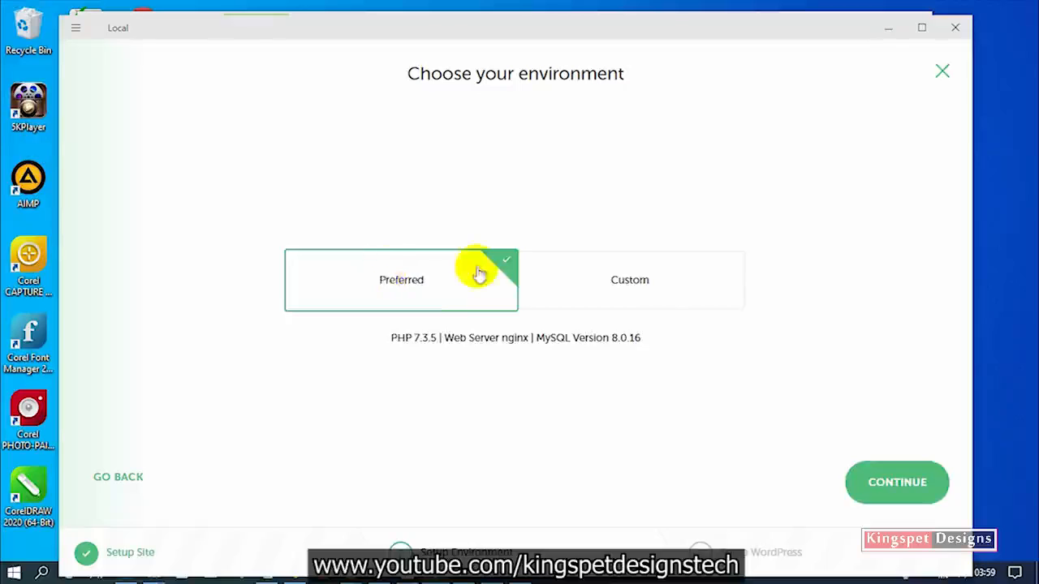
Review the custom PHP, web server and database choices, then keep Preferred (PHP 7.3.5, nginx, MySQL 8.0.16).
{"action": "left_click", "coordinate": [659, 294]}
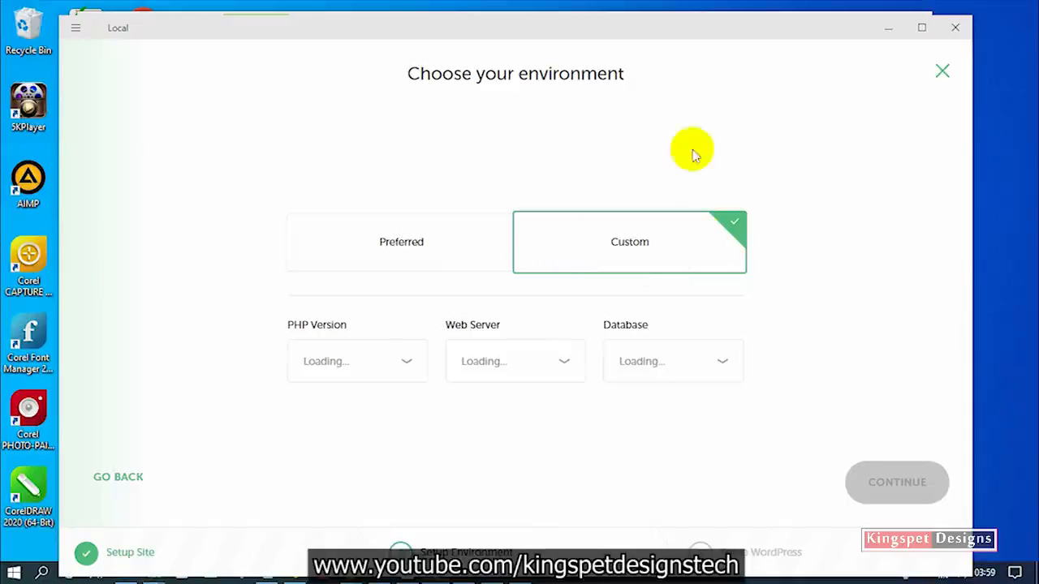
{"action": "left_click_drag", "start_coordinate": [706, 31], "coordinate": [703, 17]}
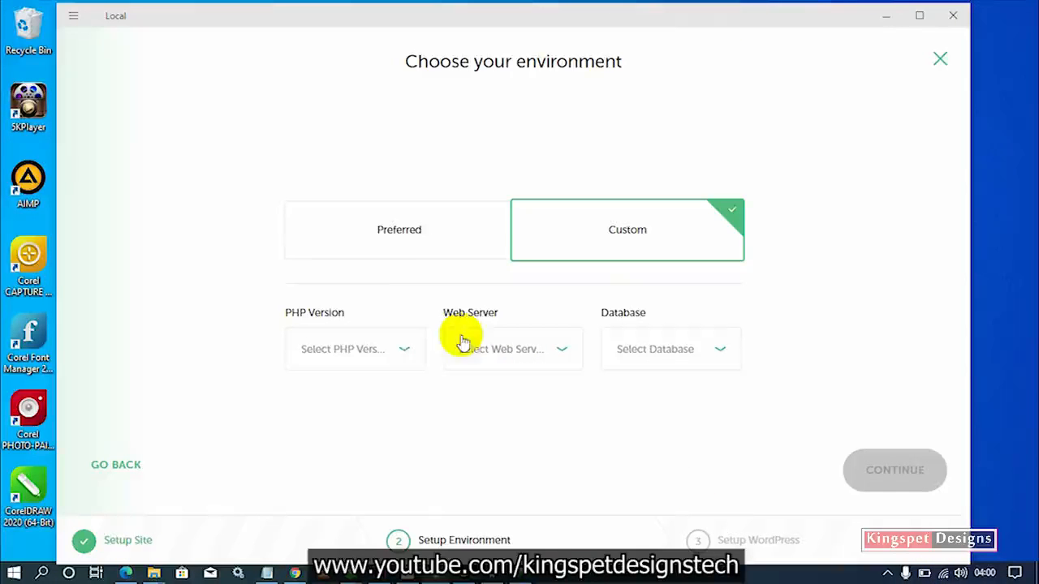
{"action": "left_click", "coordinate": [411, 352]}
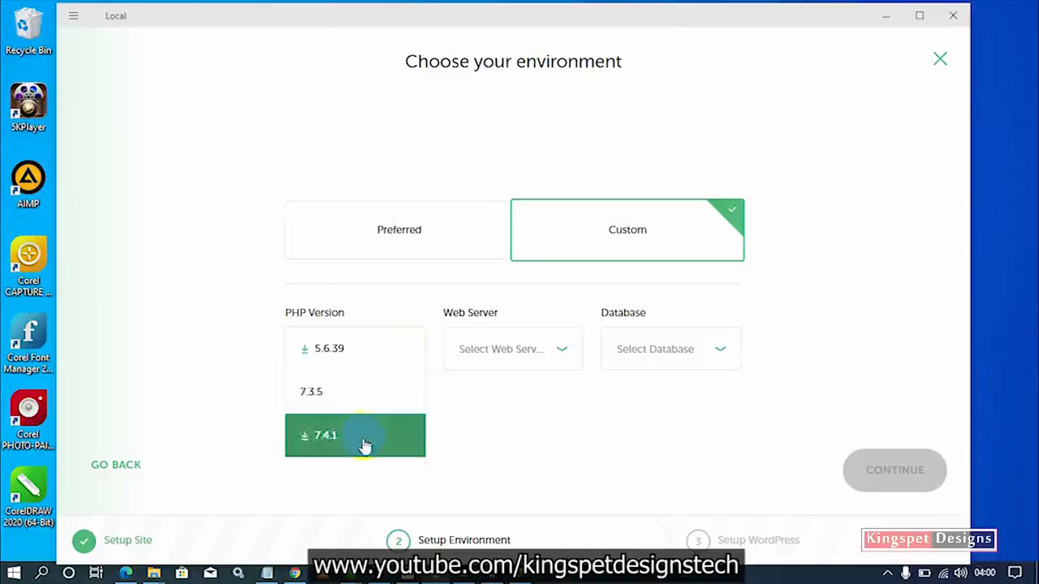
{"action": "left_click", "coordinate": [528, 350]}
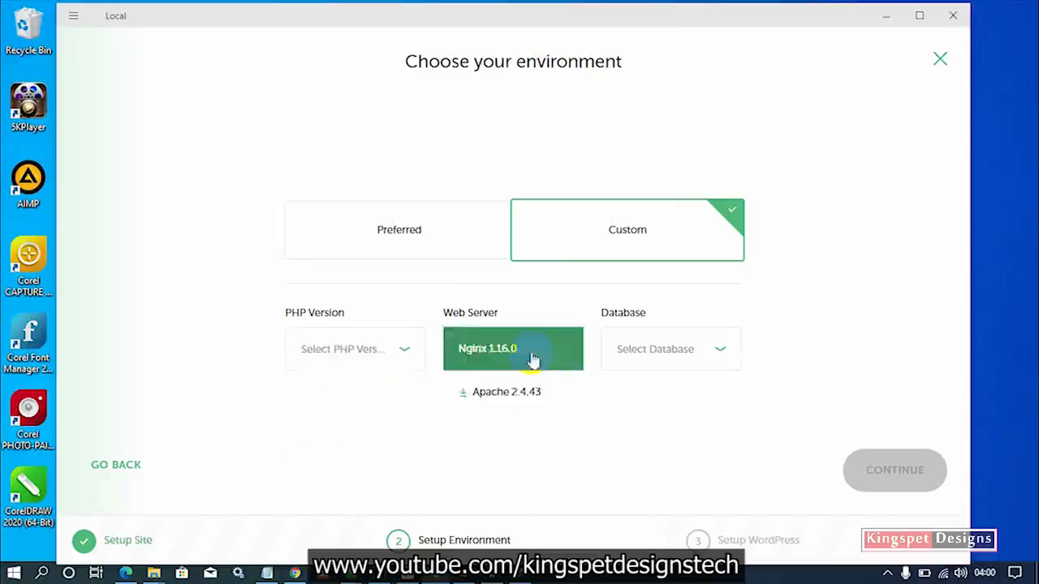
{"action": "left_click", "coordinate": [656, 352]}
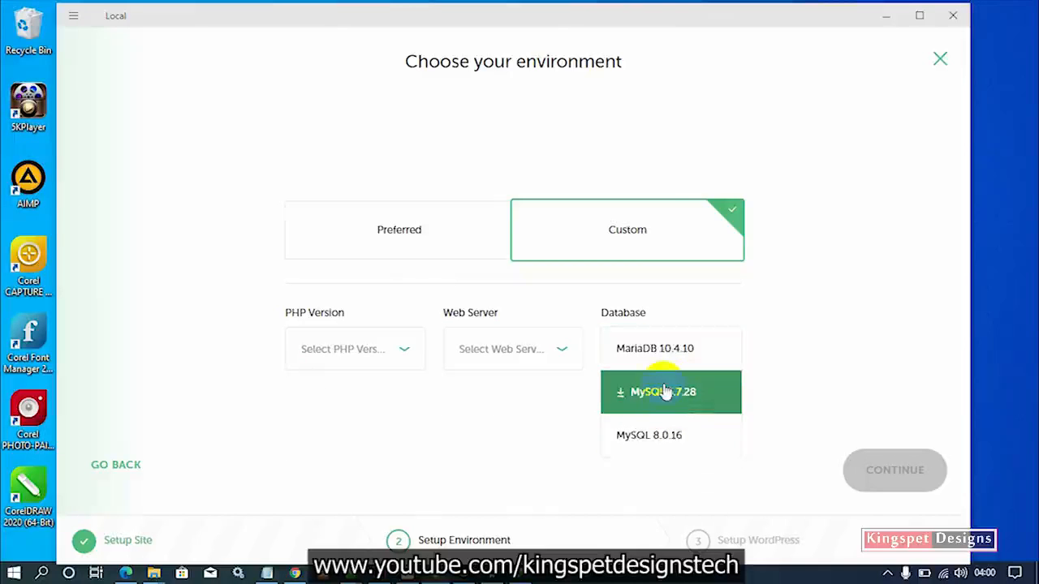
{"action": "left_click", "coordinate": [443, 246]}
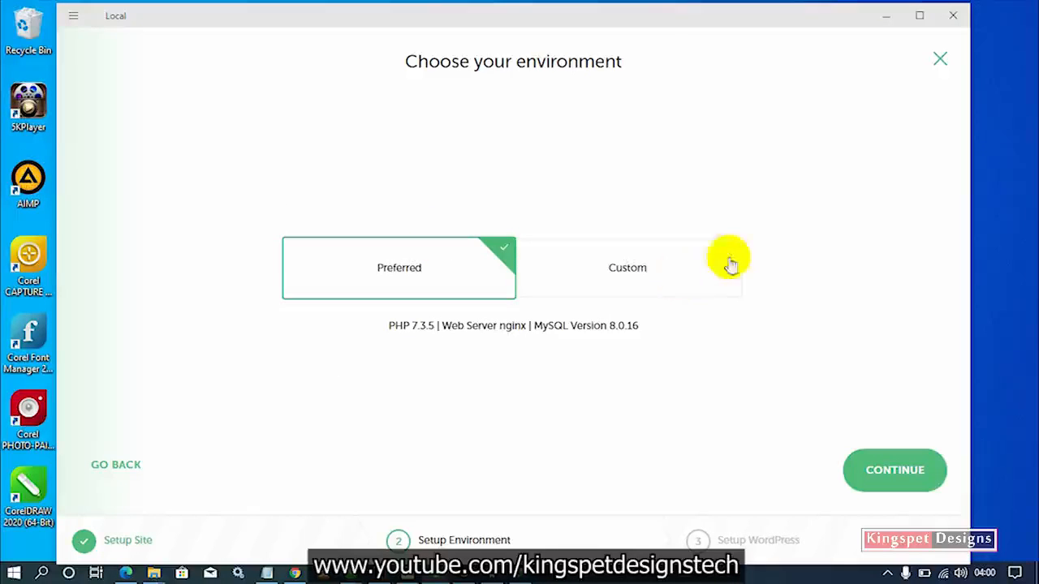
{"action": "left_click", "coordinate": [632, 276]}
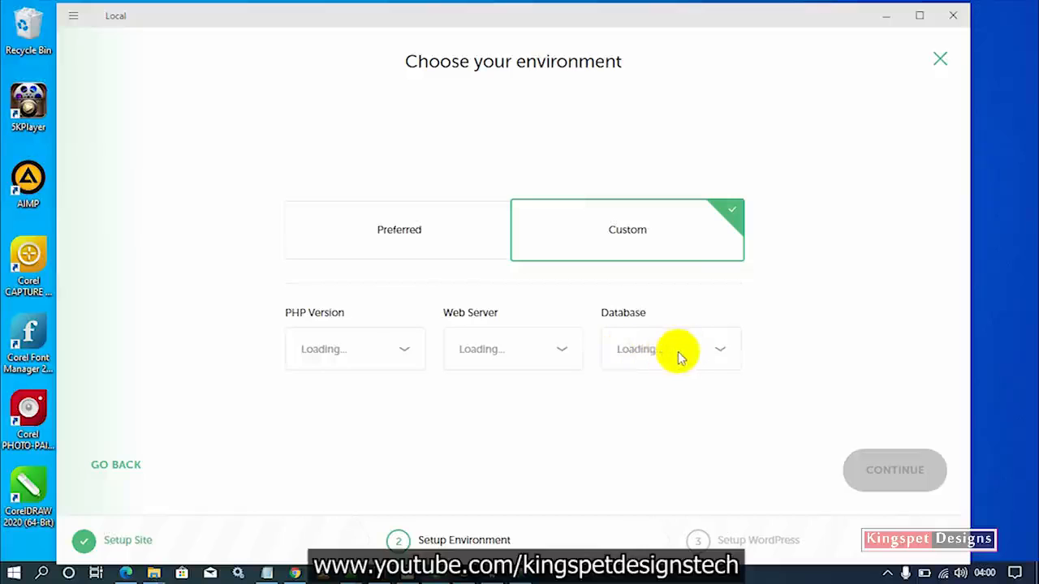
{"action": "left_click", "coordinate": [452, 247]}
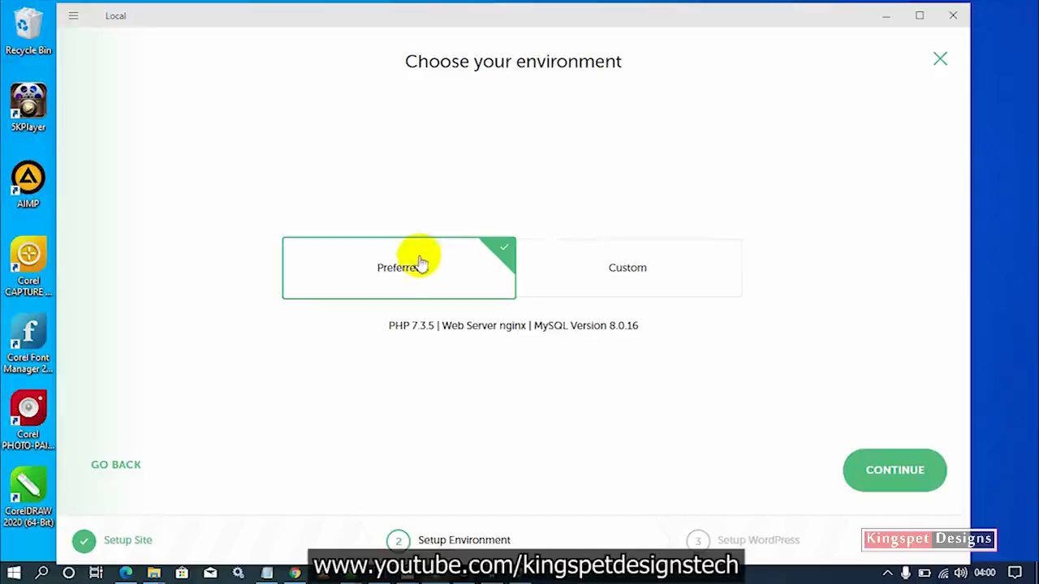
{"action": "left_click", "coordinate": [886, 466]}
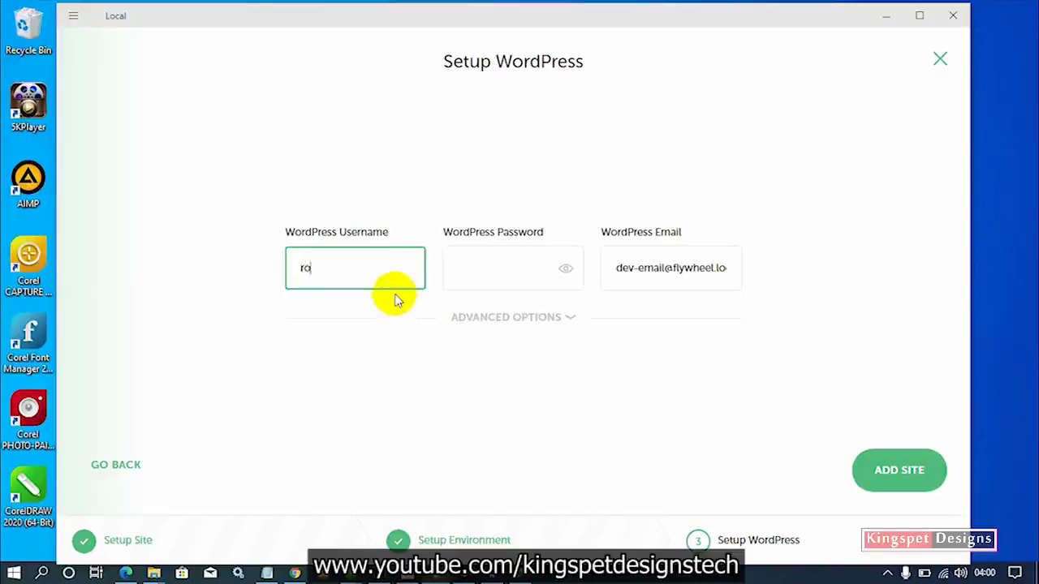
Enter the admin username and password and replace the default e-mail with your own address.
{"action": "left_click", "coordinate": [514, 269]}
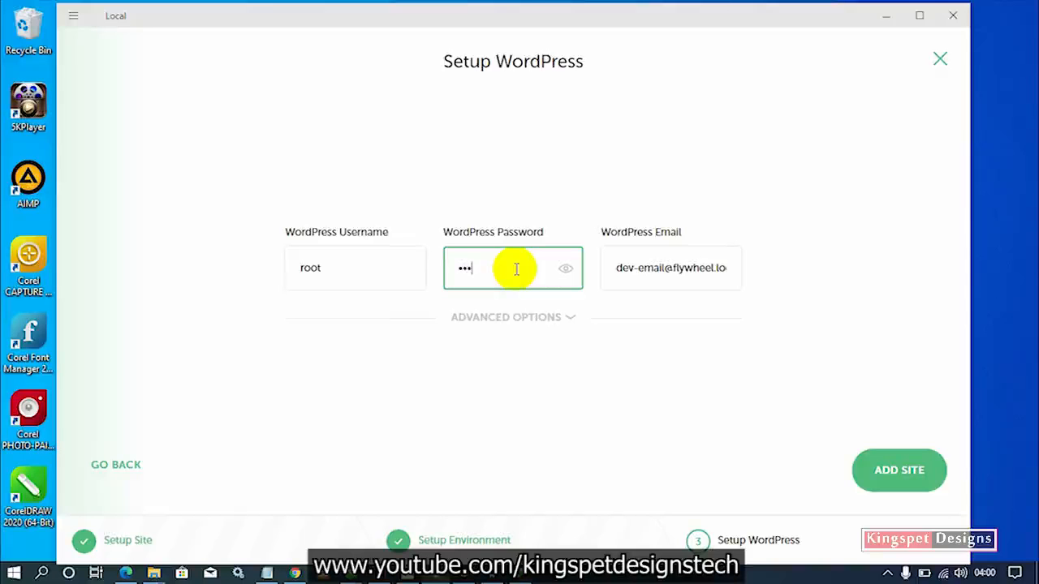
{"action": "left_click", "coordinate": [566, 269]}
{"action": "left_click", "coordinate": [661, 276]}
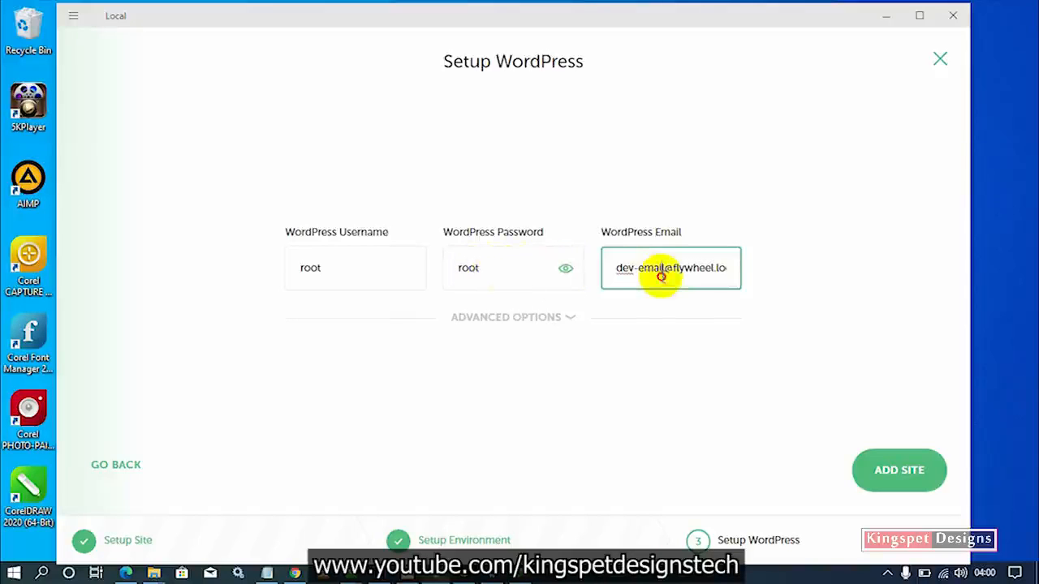
{"action": "triple_click", "coordinate": [717, 274]}
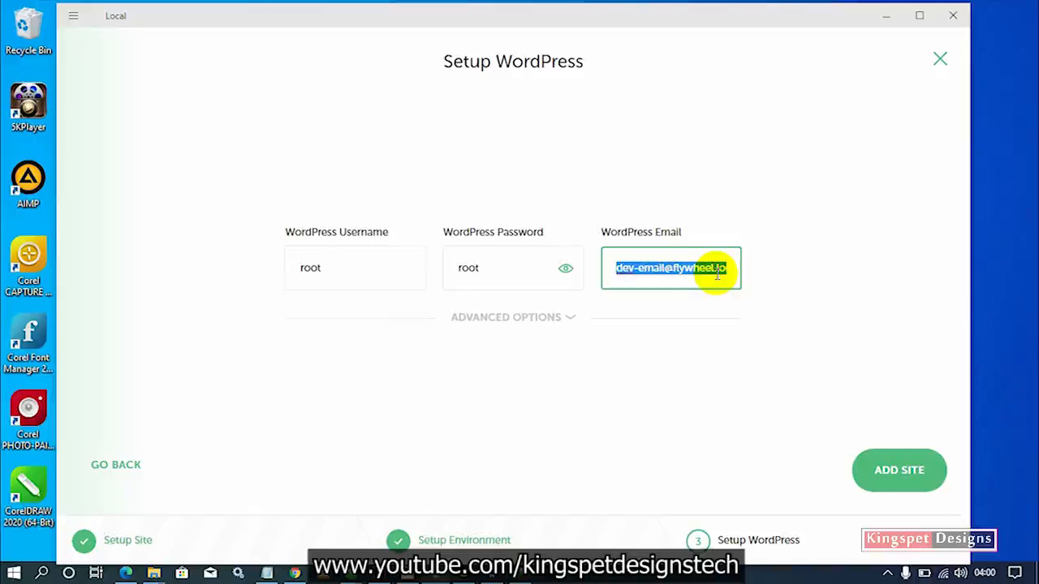
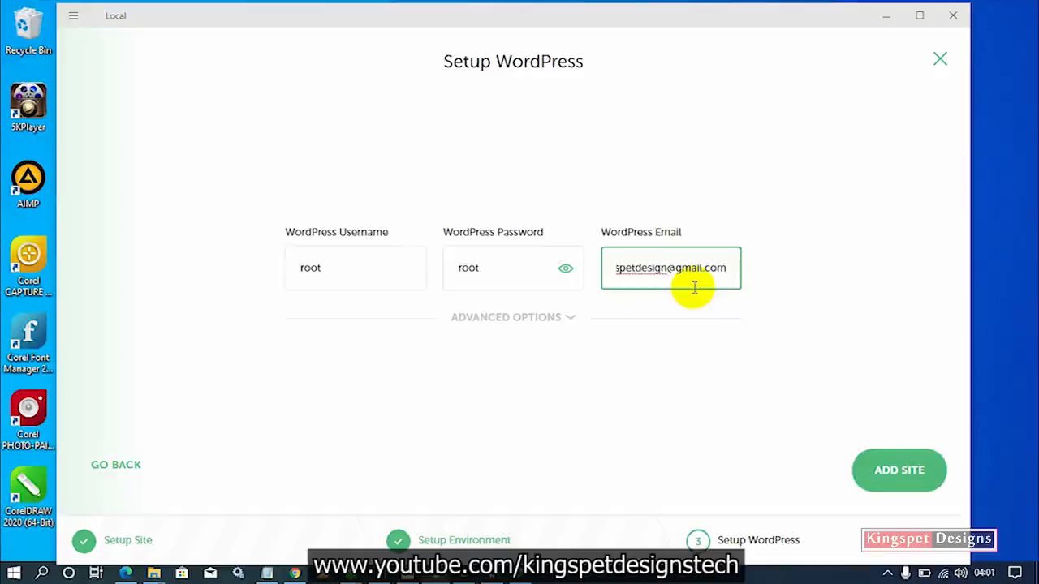
Check the advanced options and add the Kings Store site.
{"action": "left_click", "coordinate": [568, 318]}
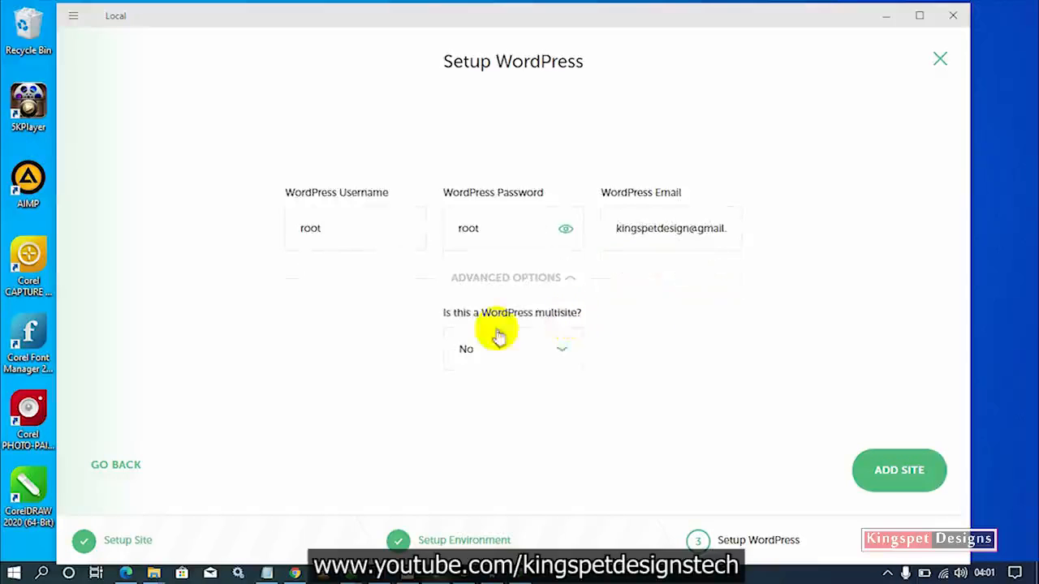
{"action": "left_click", "coordinate": [565, 276]}
{"action": "left_click", "coordinate": [905, 477]}
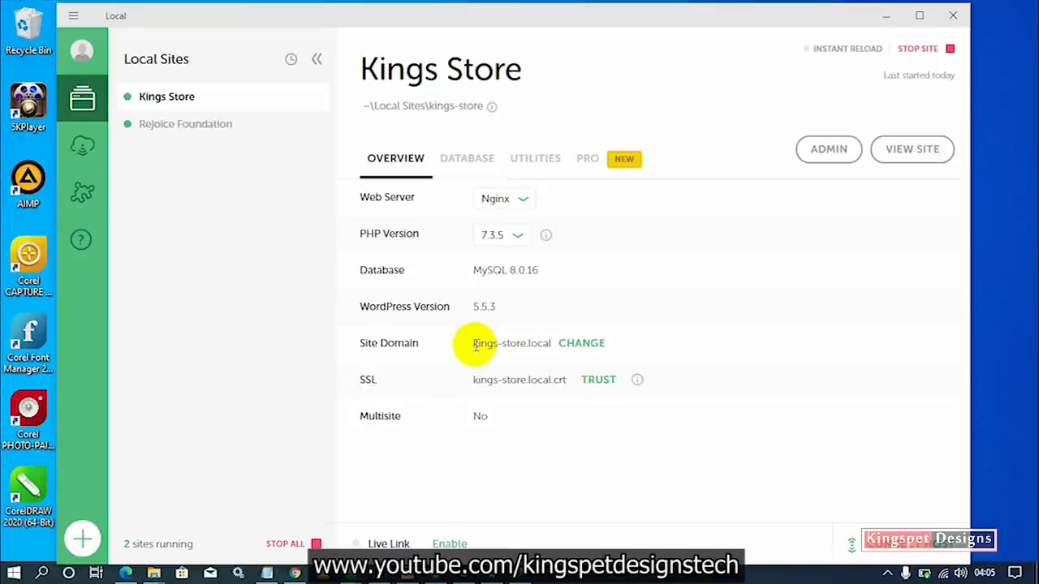
Open the Kings Store site at kings-store.local in the browser, then its WordPress admin login.
{"action": "left_click_drag", "start_coordinate": [477, 344], "coordinate": [546, 344]}
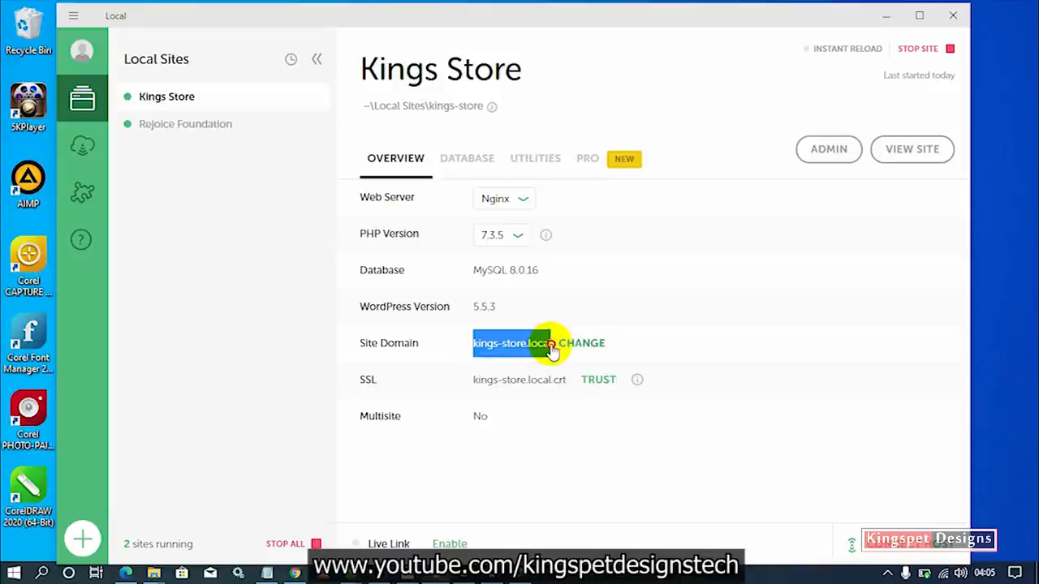
{"action": "left_click", "coordinate": [901, 157]}
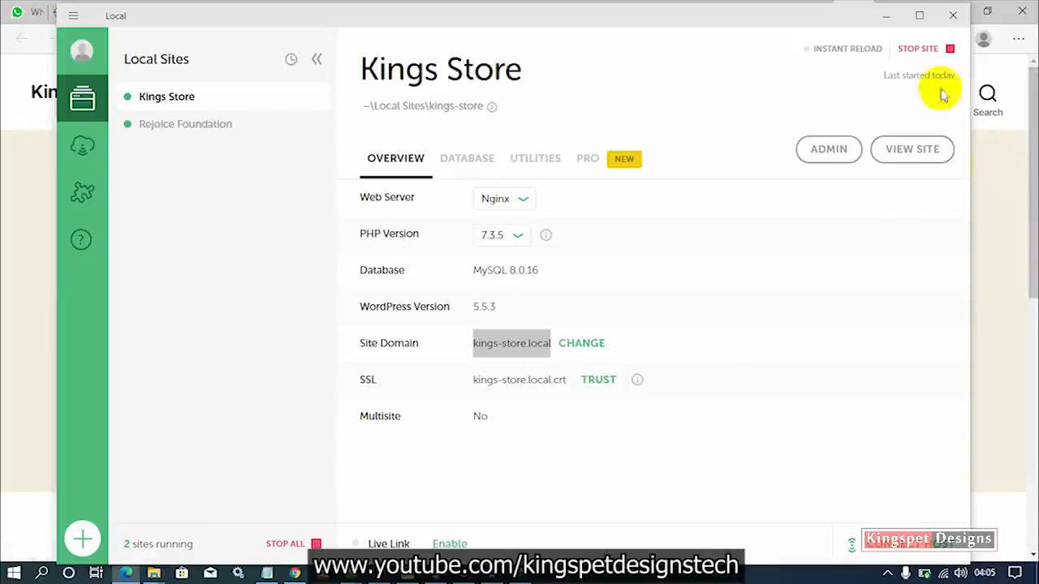
{"action": "left_click", "coordinate": [885, 17]}
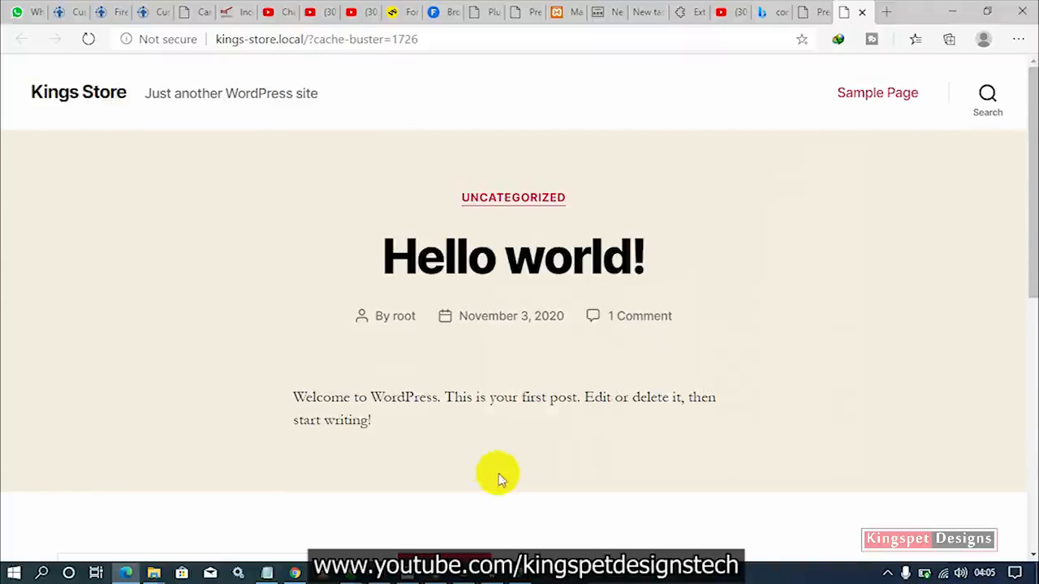
{"action": "left_click", "coordinate": [434, 577]}
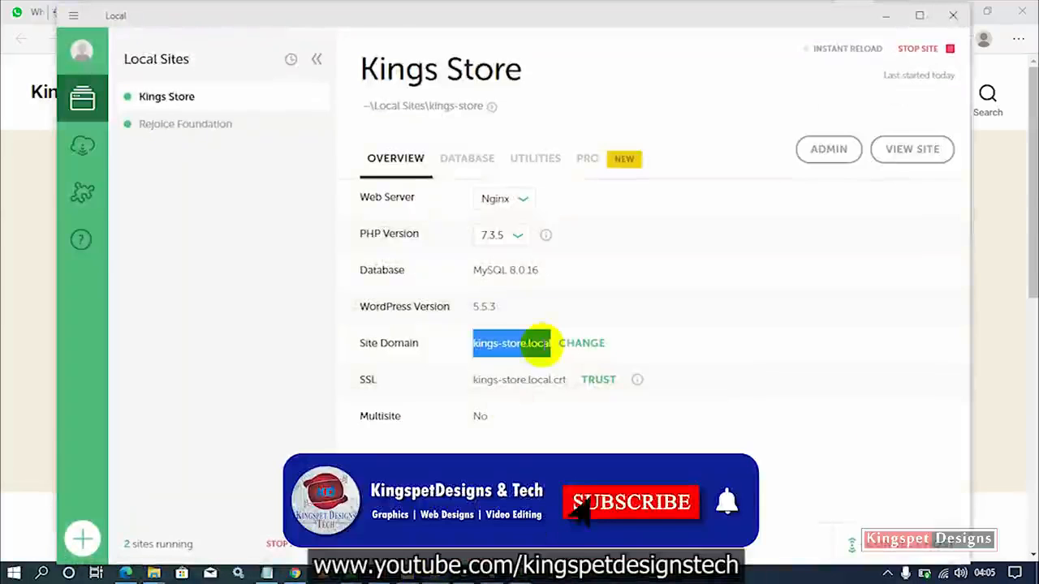
{"action": "left_click", "coordinate": [829, 151]}
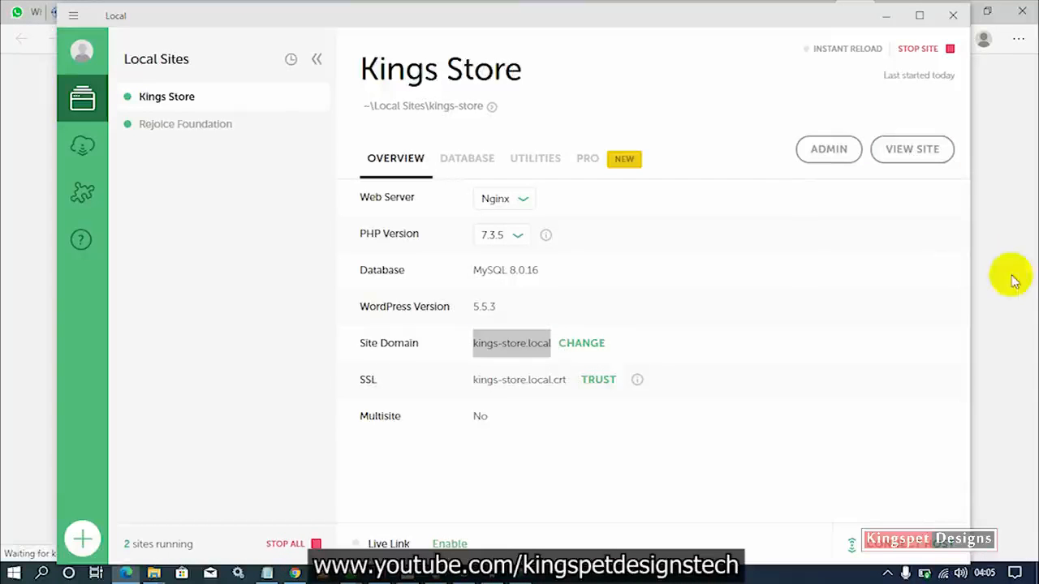
Log in to WordPress with the admin username and password, declining to save the password.
{"action": "left_click", "coordinate": [884, 15]}
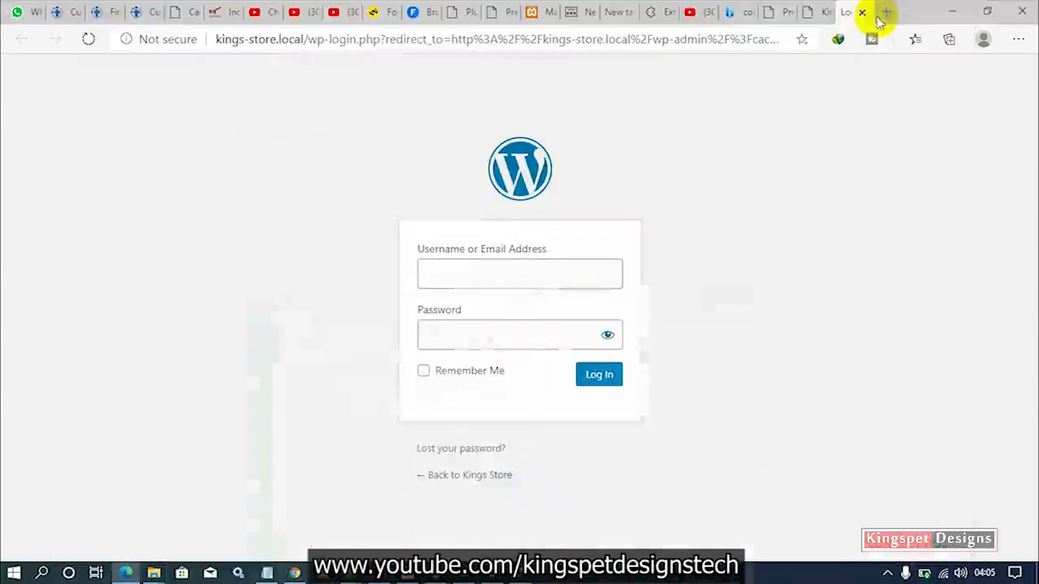
{"action": "left_click", "coordinate": [528, 282]}
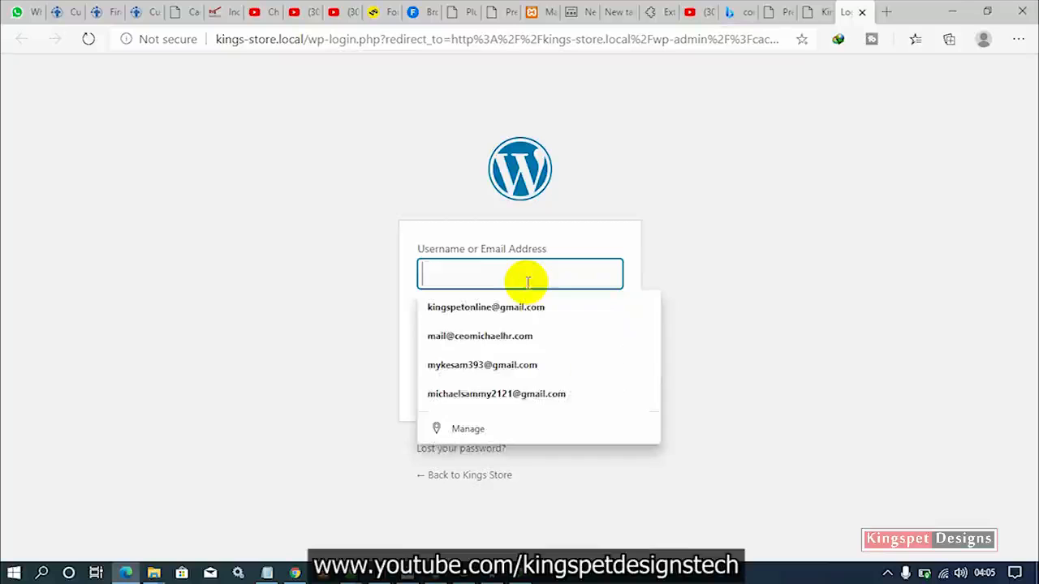
{"action": "type", "text": "r"}
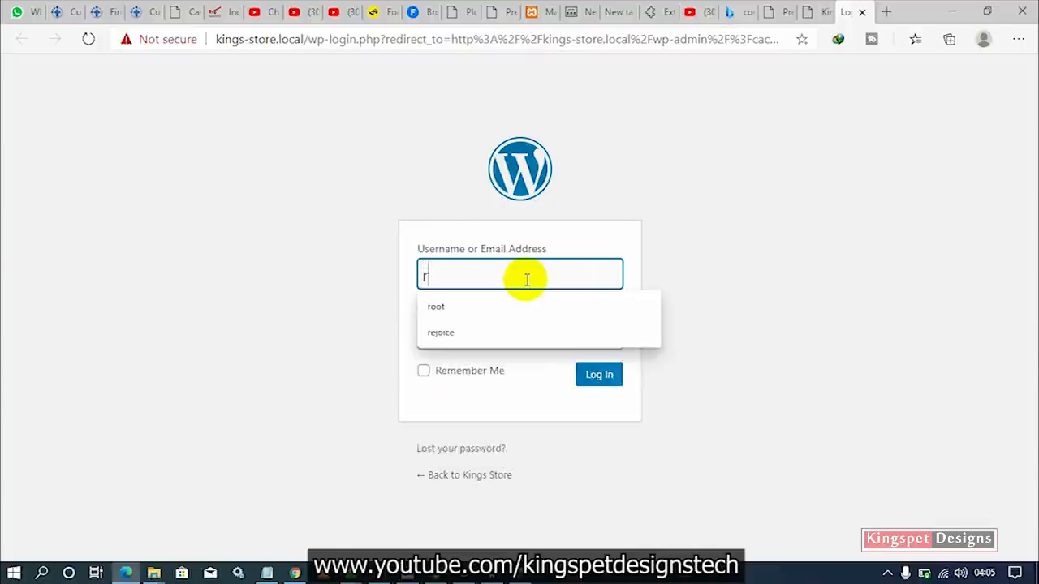
{"action": "type", "text": "oot"}
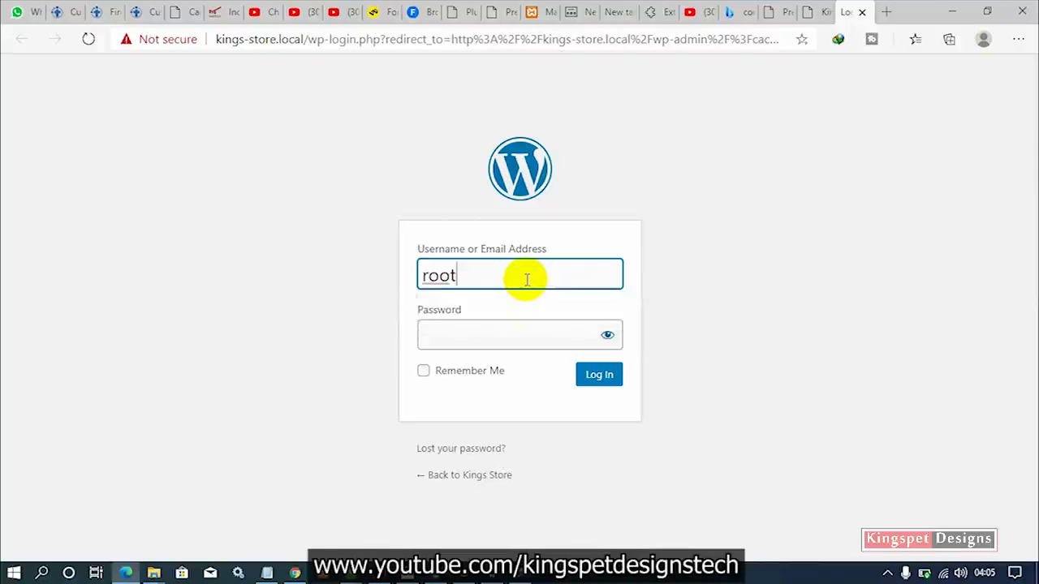
{"action": "key", "text": "Tab"}
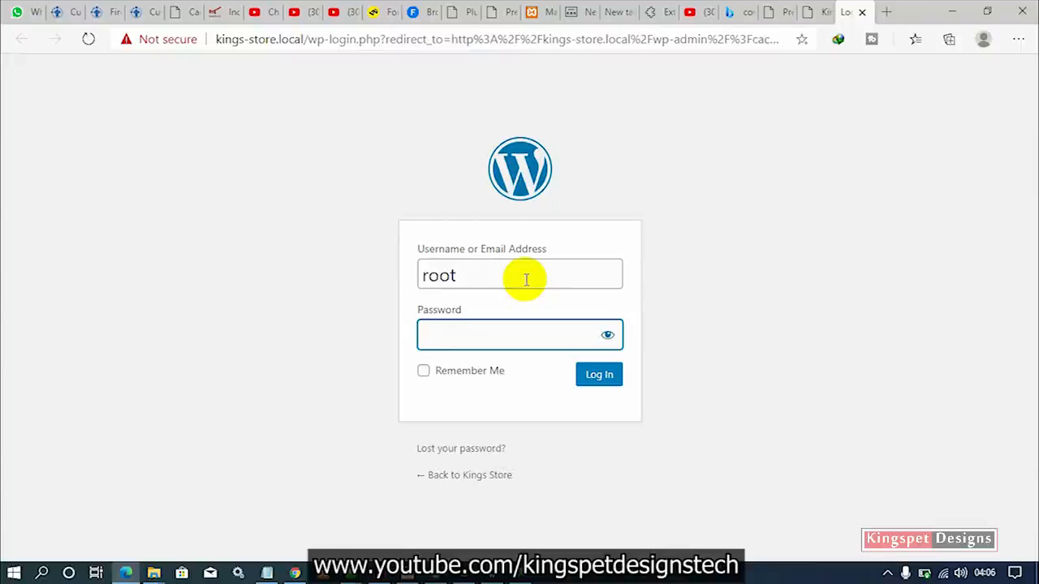
{"action": "type", "text": "t"}
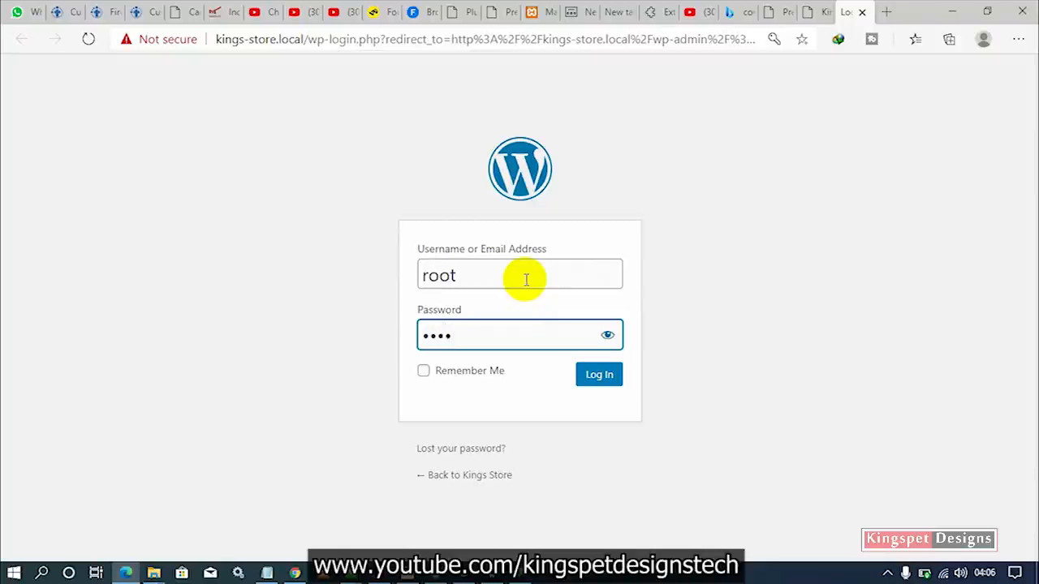
{"action": "left_click", "coordinate": [590, 379]}
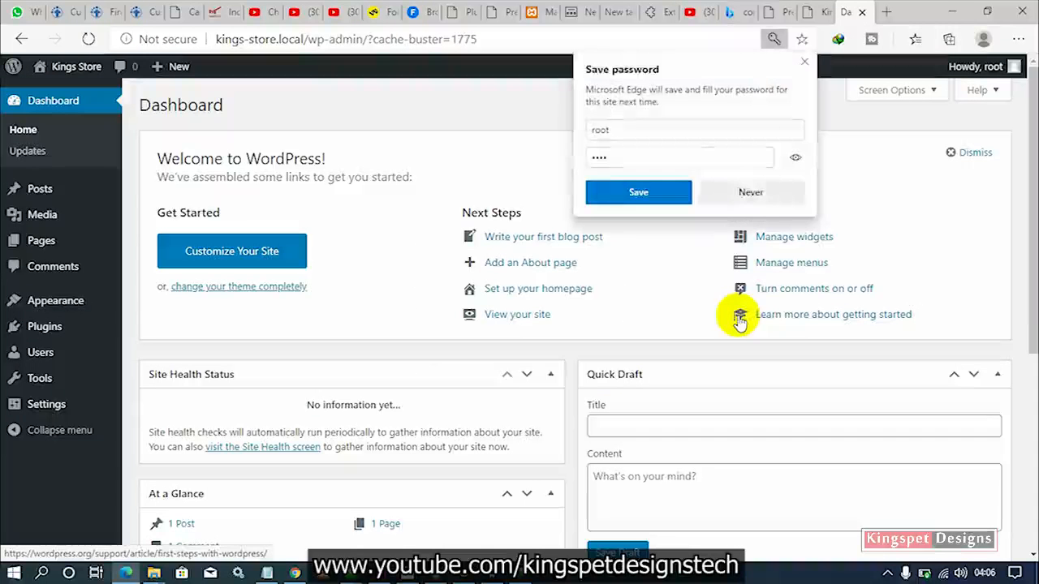
{"action": "left_click", "coordinate": [805, 62]}
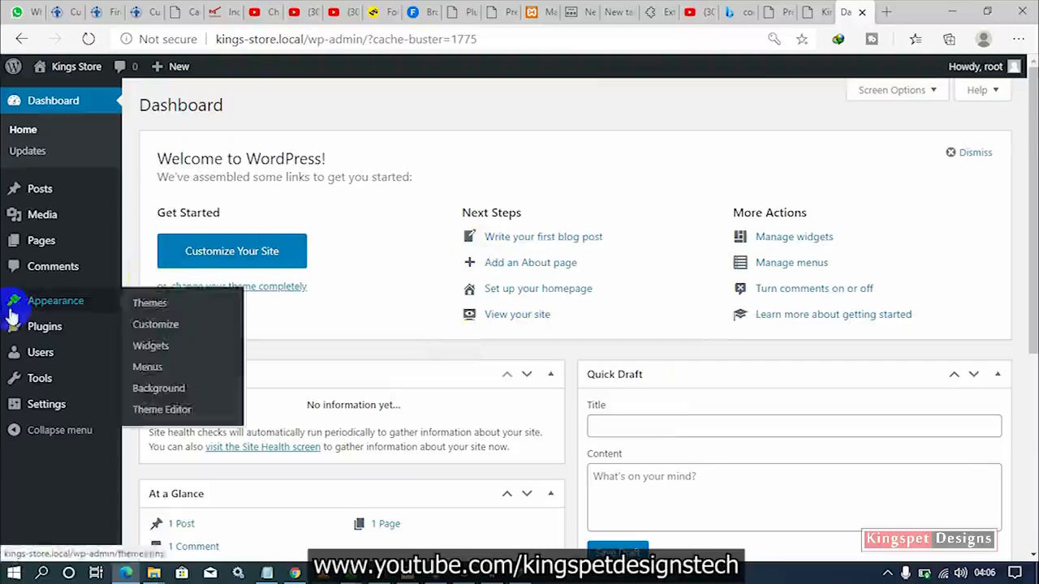
Scroll the Kings Store dashboard, then bring Local's site overview back to the front.
{"action": "scroll", "coordinate": [475, 343], "scroll_direction": "down", "scroll_amount": 5}
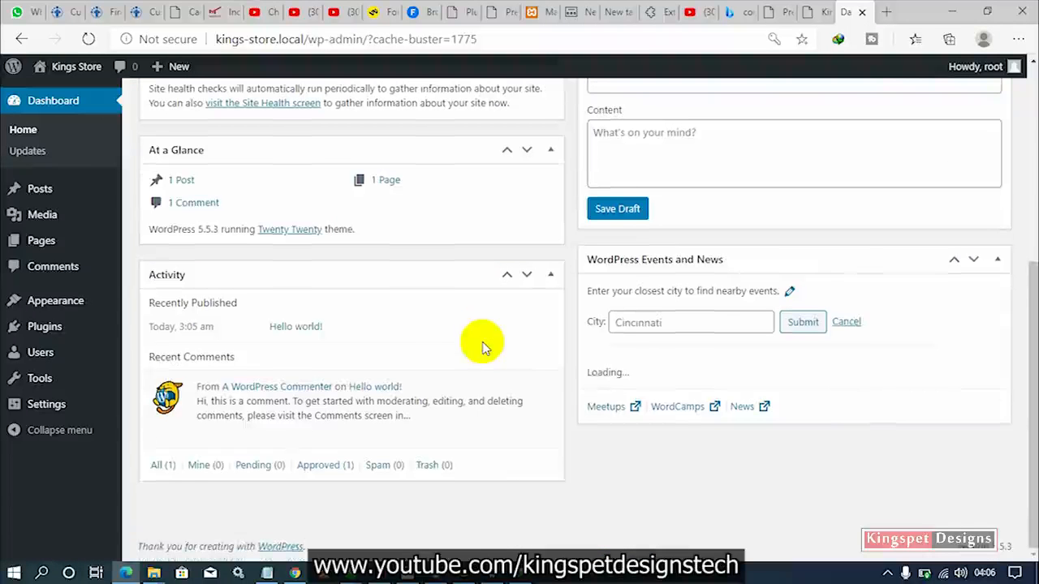
{"action": "scroll", "coordinate": [482, 348], "scroll_direction": "up", "scroll_amount": 5}
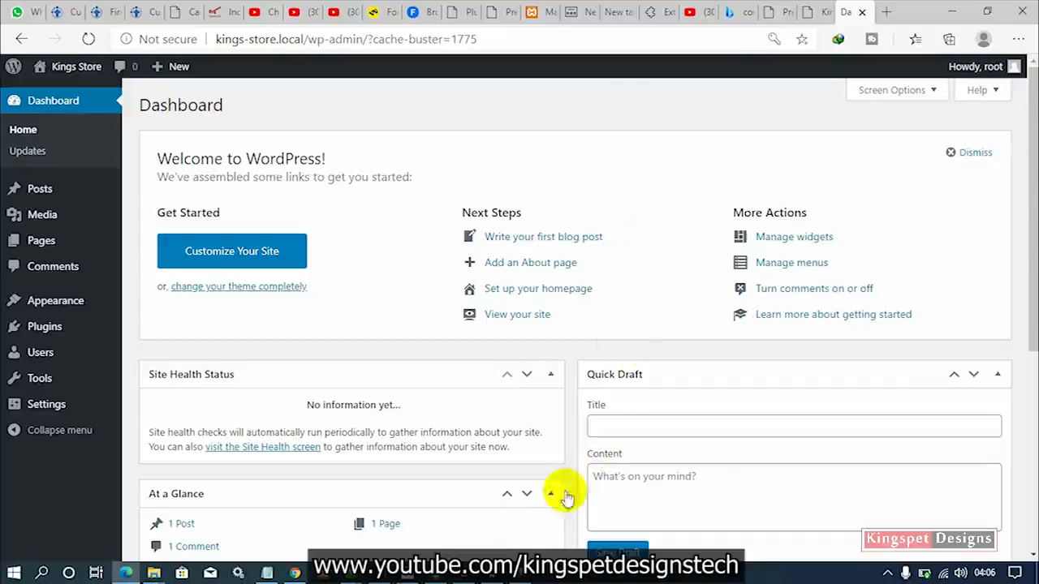
{"action": "left_click", "coordinate": [438, 572]}
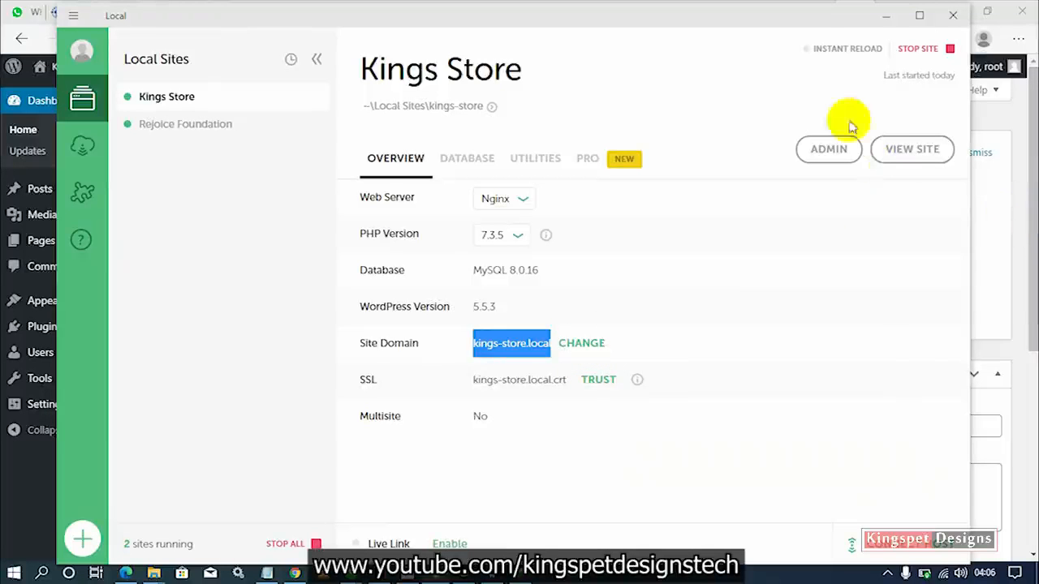
Replace the Kings Store domain kings-store.local with kingsstore.com and apply the change.
{"action": "left_click_drag", "start_coordinate": [807, 24], "coordinate": [805, 121]}
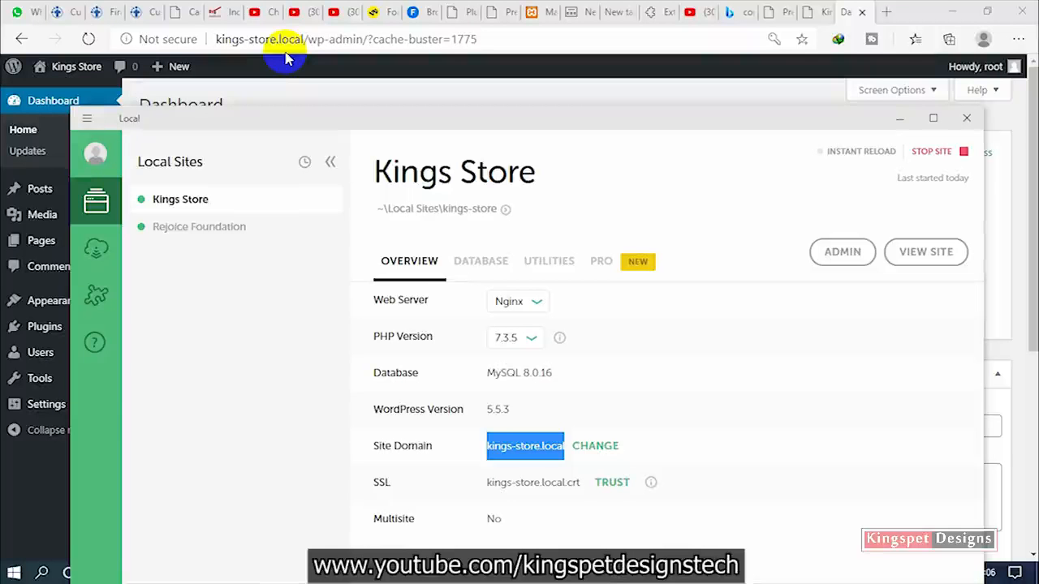
{"action": "left_click_drag", "start_coordinate": [429, 121], "coordinate": [424, 22]}
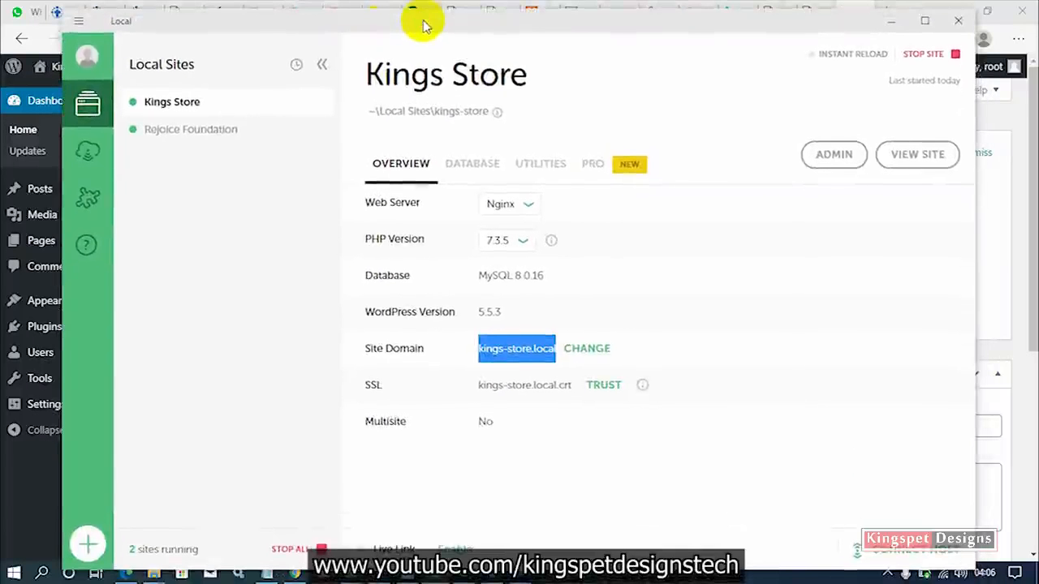
{"action": "left_click", "coordinate": [583, 352]}
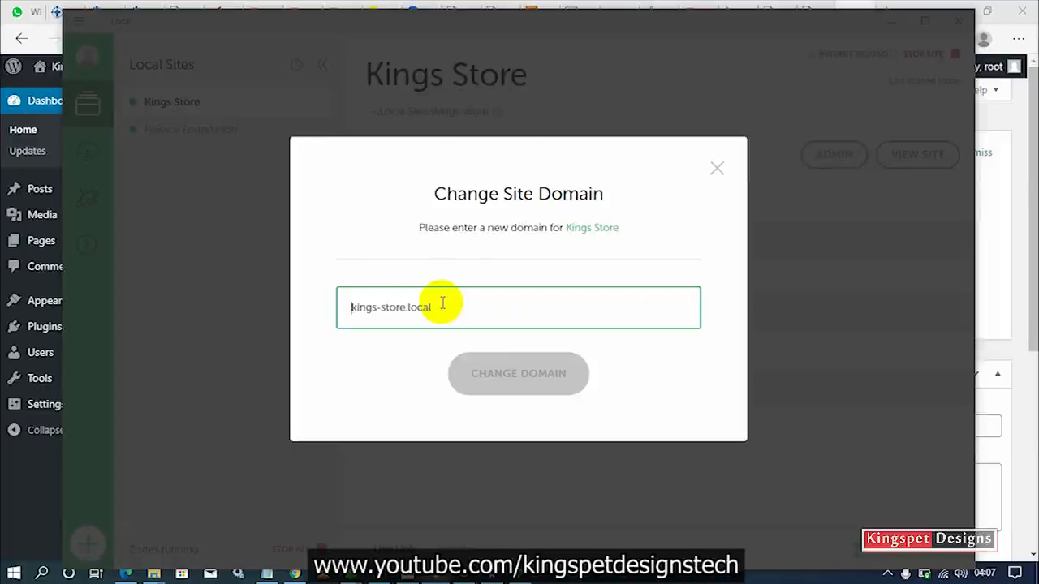
{"action": "key", "text": "ctrl+a"}
{"action": "type", "text": "k"}
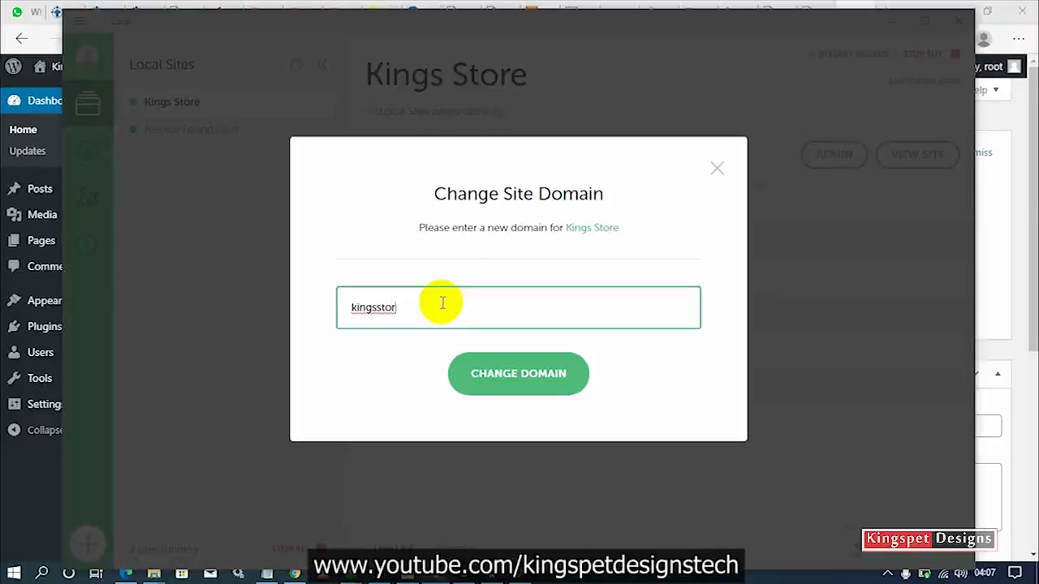
{"action": "type", "text": "ingsstore.com"}
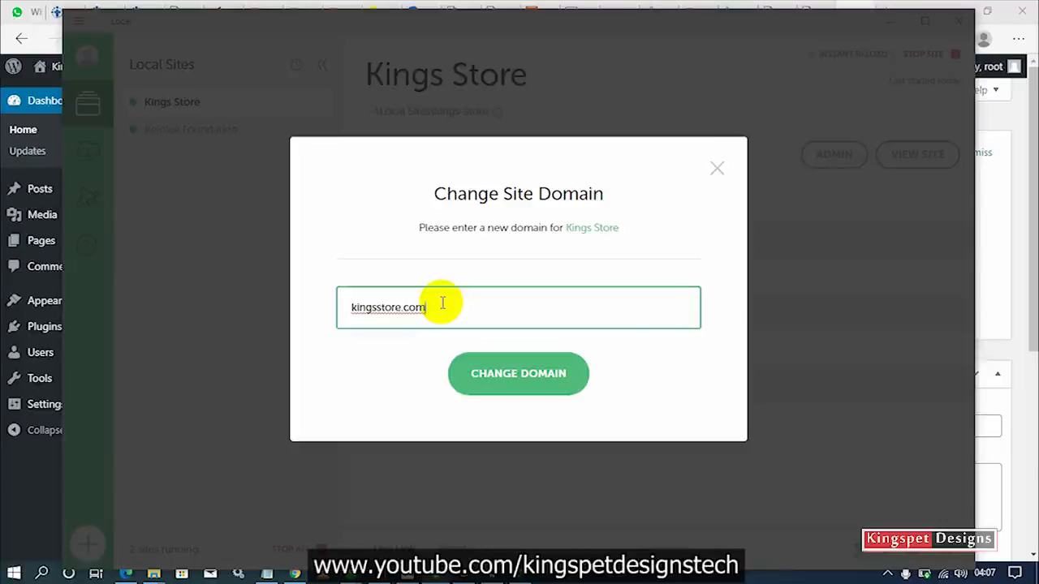
{"action": "left_click", "coordinate": [517, 372]}
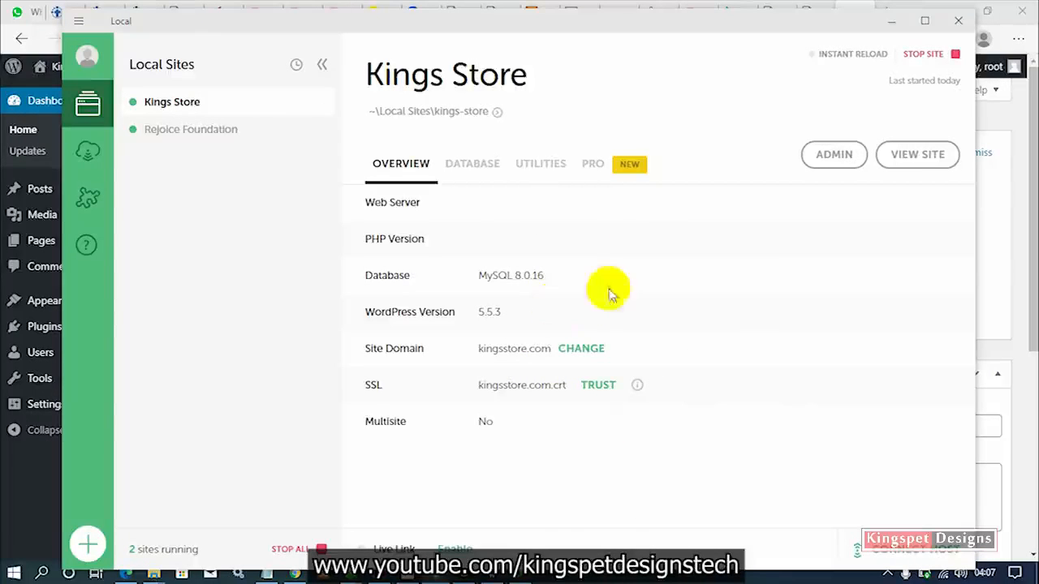
Open Kings Store at kingsstore.com via View Site, compare the dashboard and front-page tabs, then minimise Local.
{"action": "left_click", "coordinate": [915, 161]}
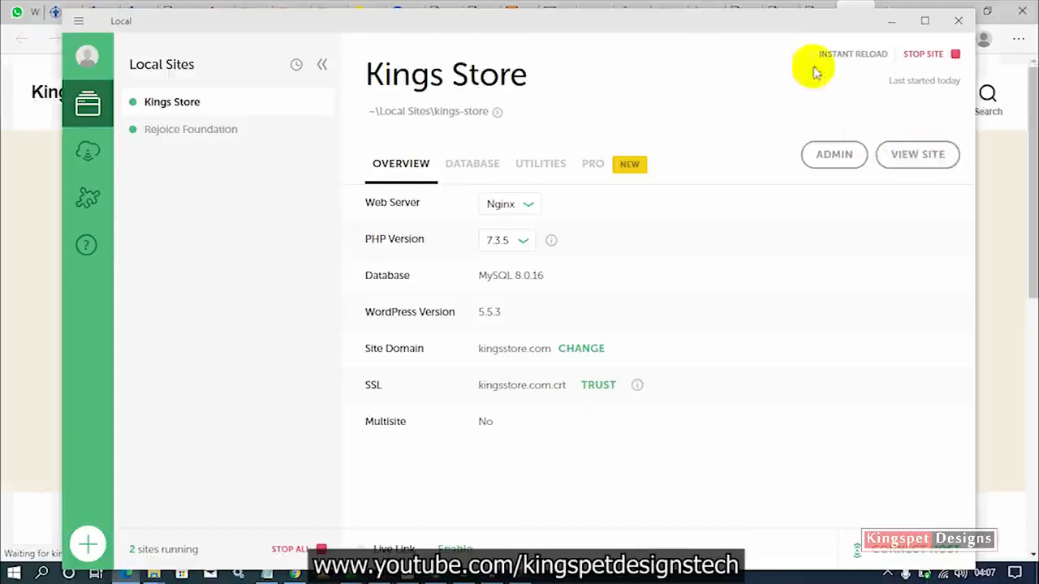
{"action": "left_click_drag", "start_coordinate": [784, 28], "coordinate": [780, 137]}
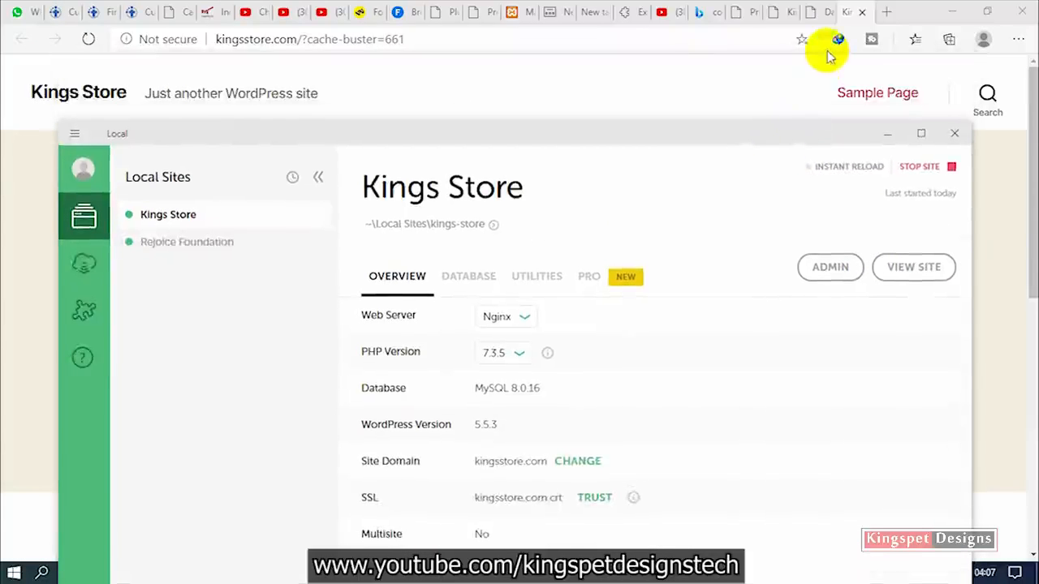
{"action": "left_click", "coordinate": [810, 14]}
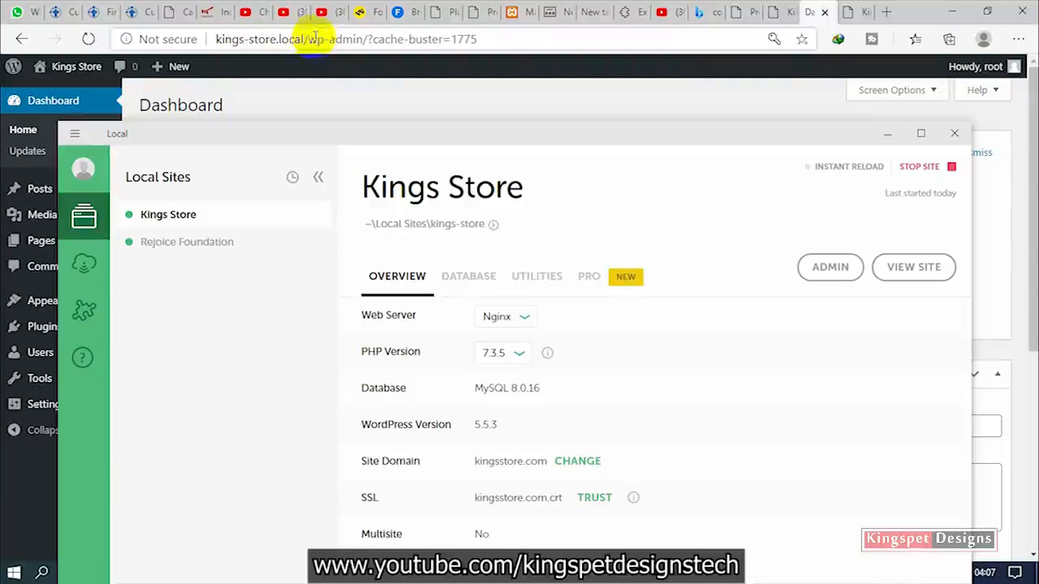
{"action": "left_click", "coordinate": [853, 14]}
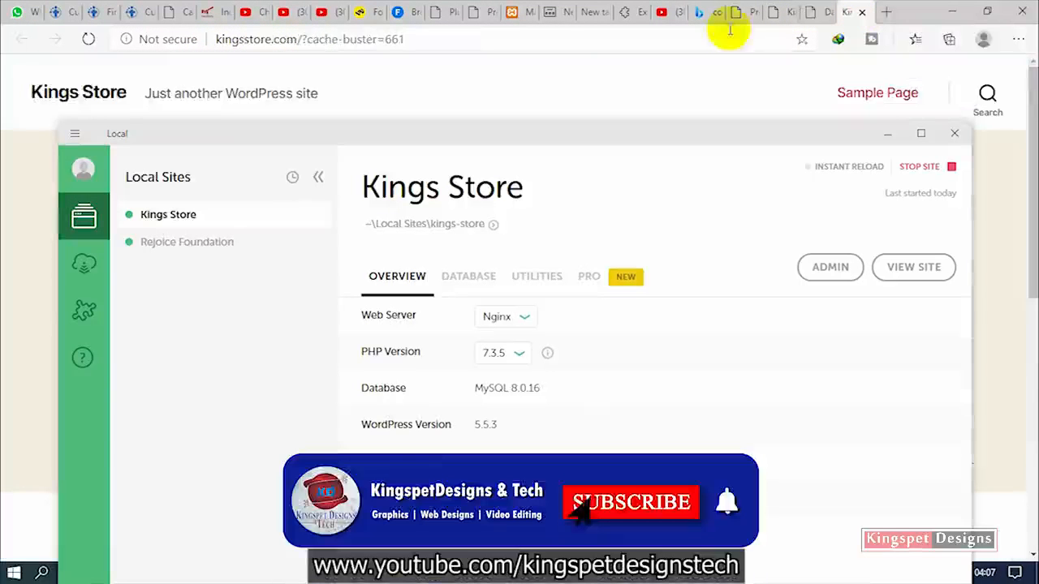
{"action": "left_click_drag", "start_coordinate": [294, 37], "coordinate": [216, 39]}
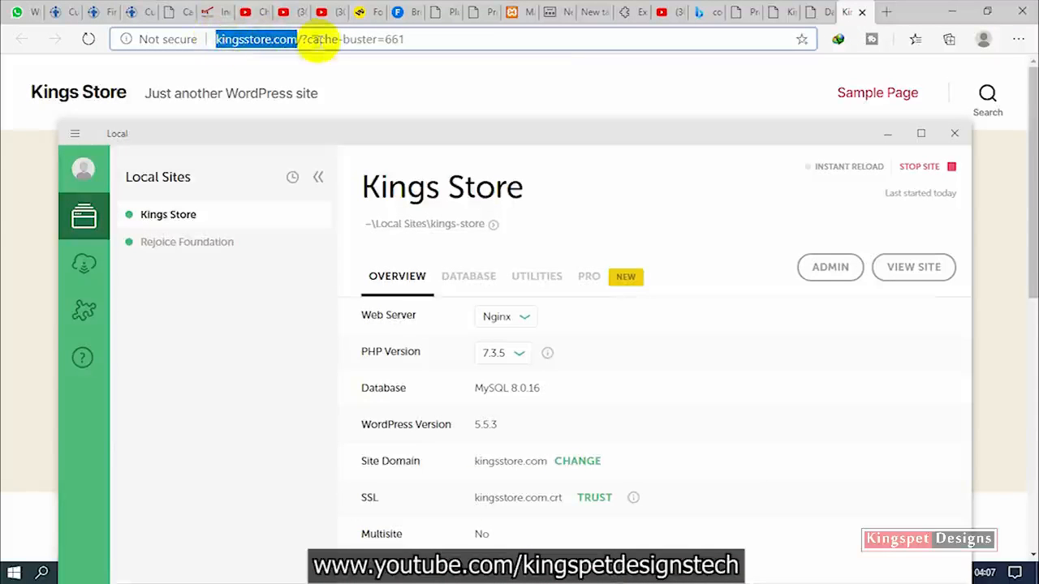
{"action": "left_click", "coordinate": [646, 95]}
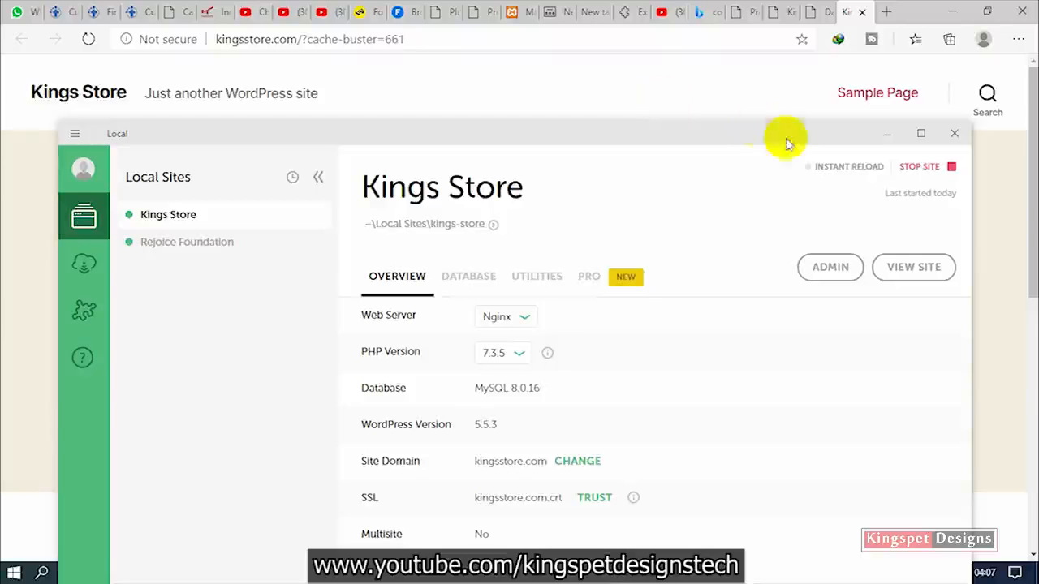
{"action": "left_click", "coordinate": [888, 140]}
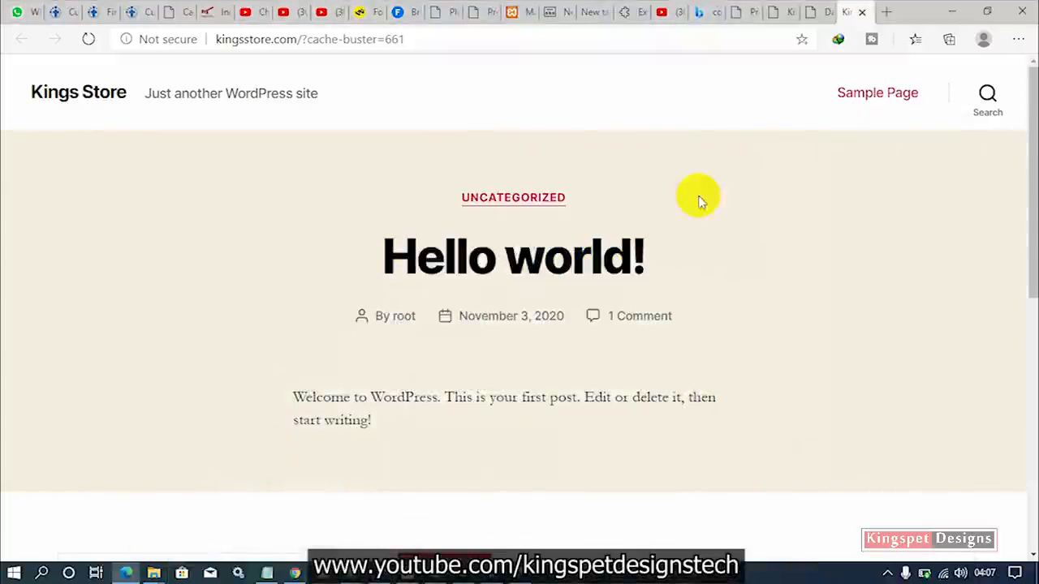
Replace the cache-buster part of the address with wp-admin to reach kingsstore.com/wp-admin.
{"action": "left_click", "coordinate": [399, 39]}
{"action": "left_click_drag", "start_coordinate": [398, 39], "coordinate": [302, 41]}
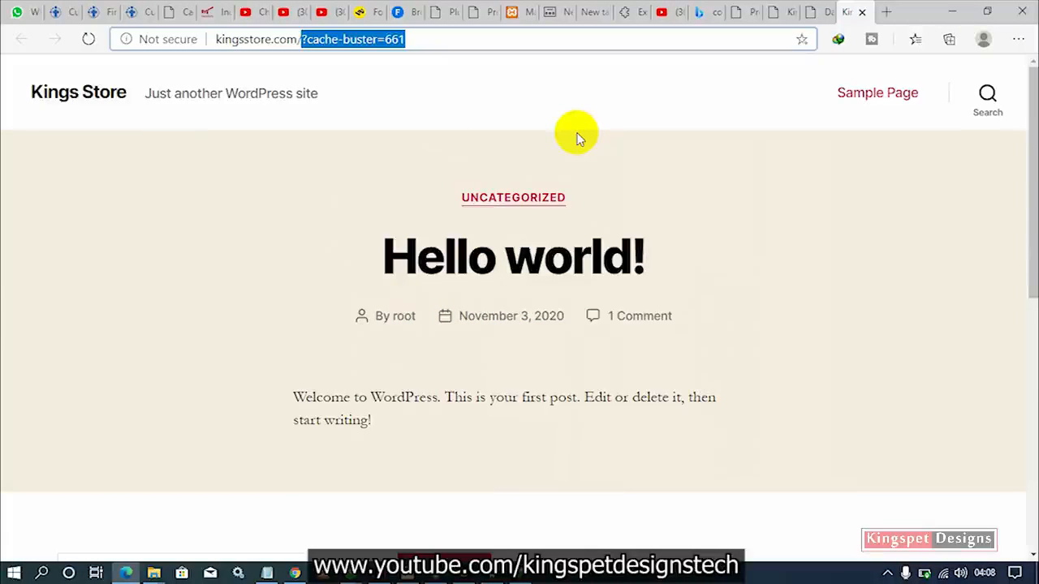
{"action": "type", "text": "wp"}
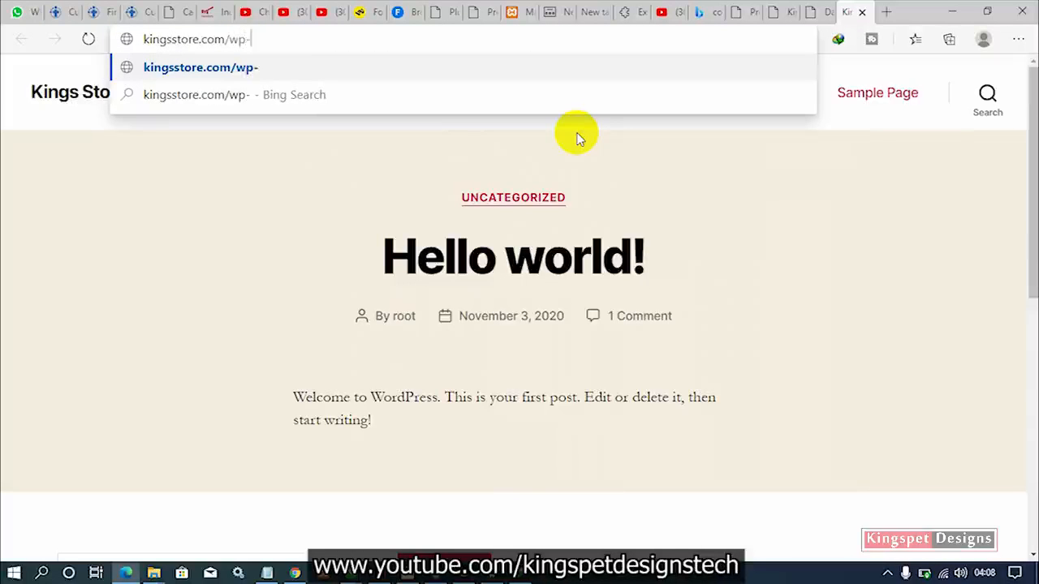
{"action": "type", "text": "-admin"}
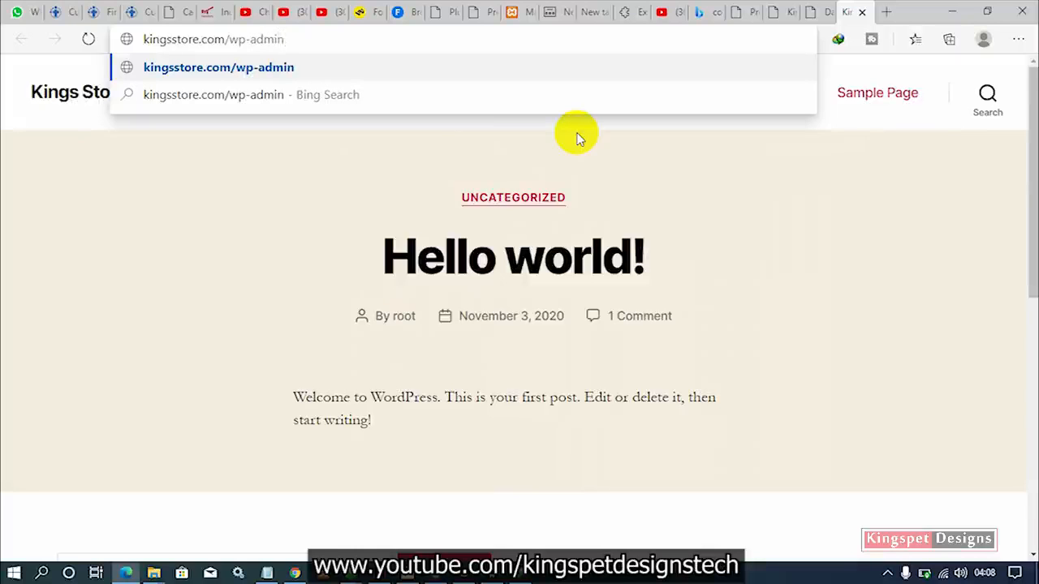
{"action": "key", "text": "Return"}
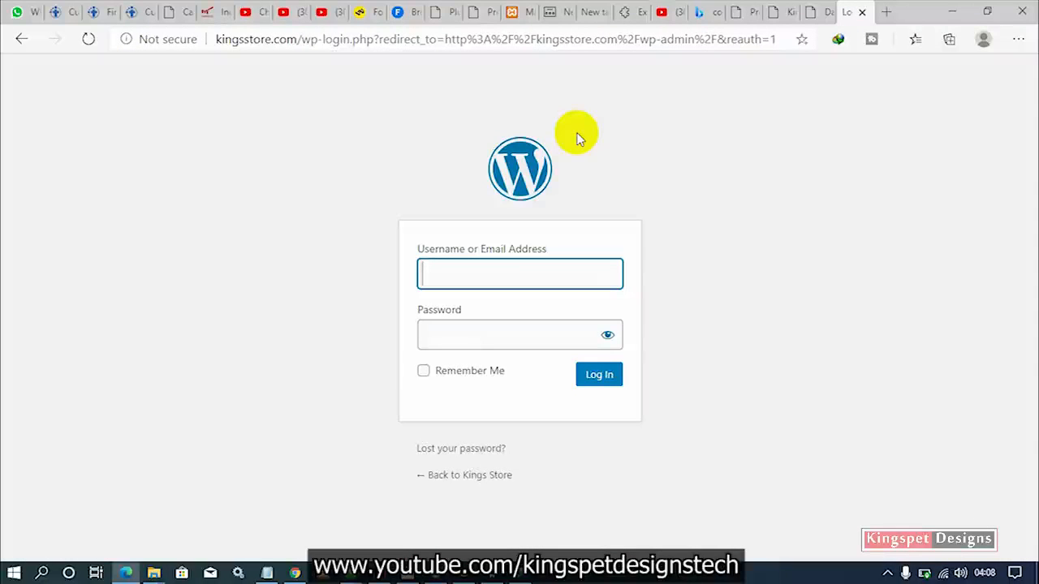
Log in with the admin username and password, and decline saving the password.
{"action": "type", "text": "root"}
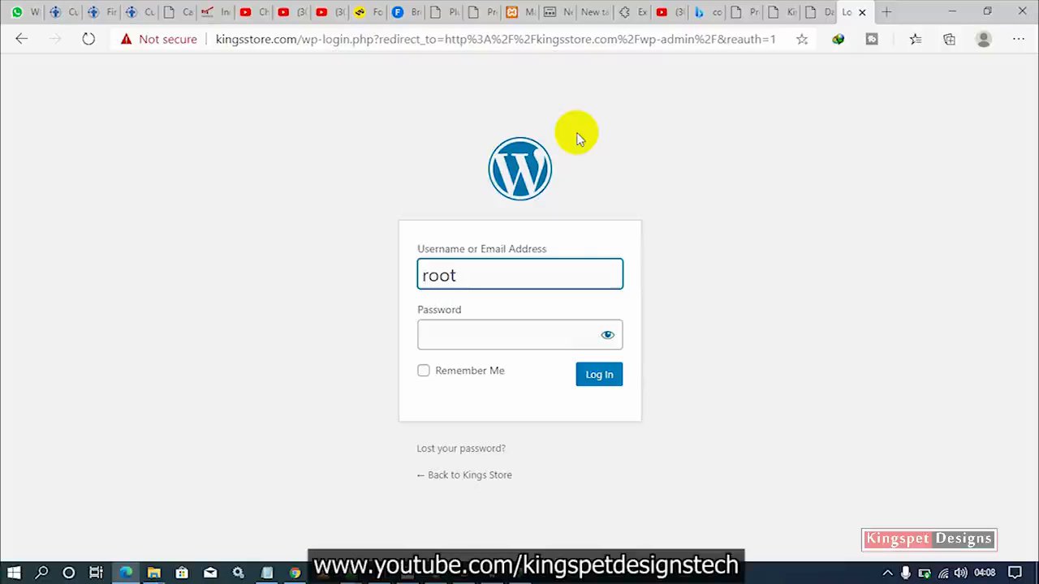
{"action": "key", "text": "Tab"}
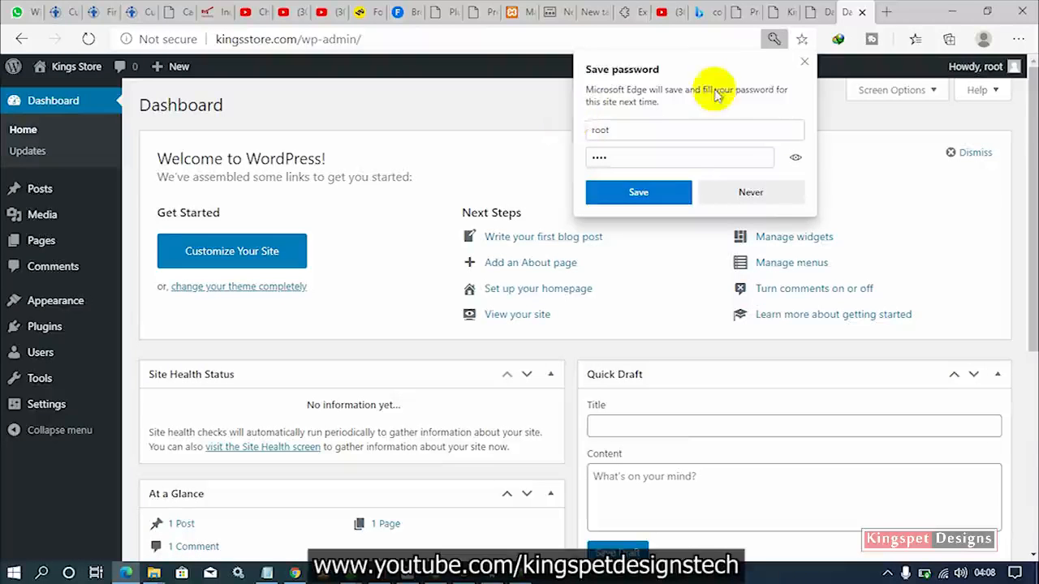
{"action": "left_click", "coordinate": [803, 64]}
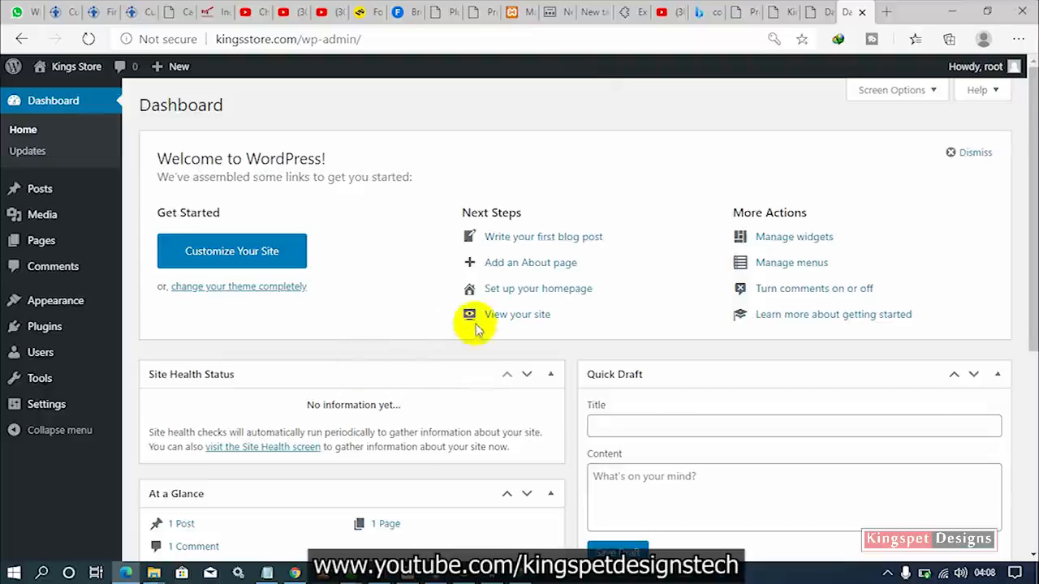
Restore the Local window from the taskbar and move it near the top of the screen.
{"action": "mouse_move", "coordinate": [433, 573]}
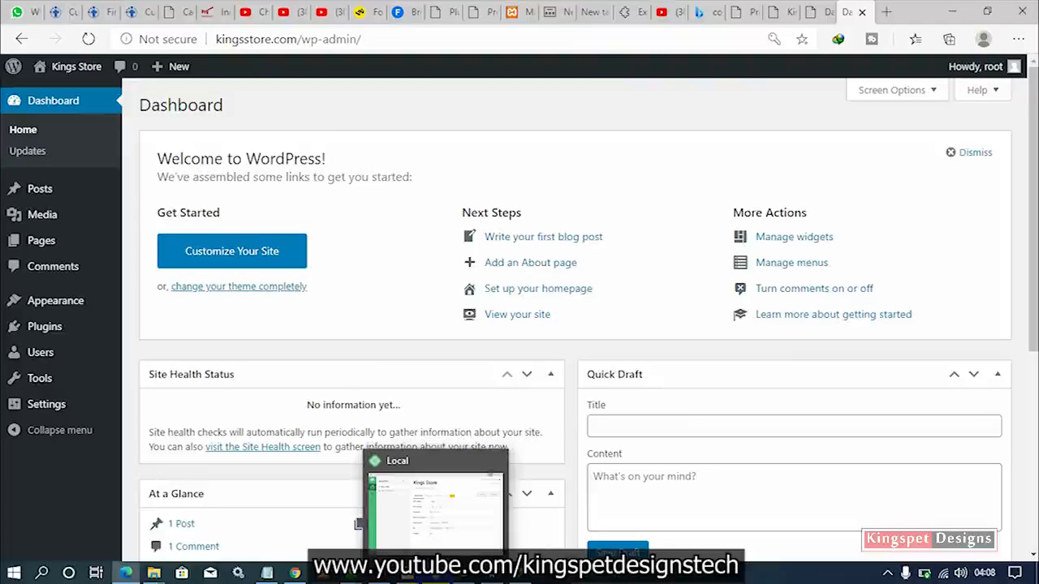
{"action": "left_click", "coordinate": [442, 516]}
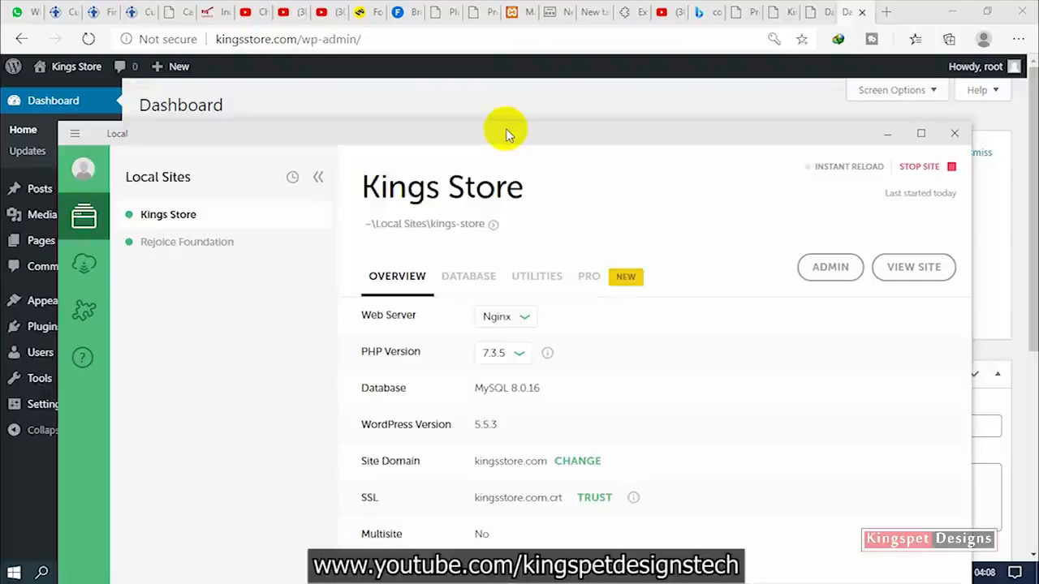
{"action": "left_click_drag", "start_coordinate": [505, 134], "coordinate": [674, 69]}
{"action": "left_click", "coordinate": [678, 167]}
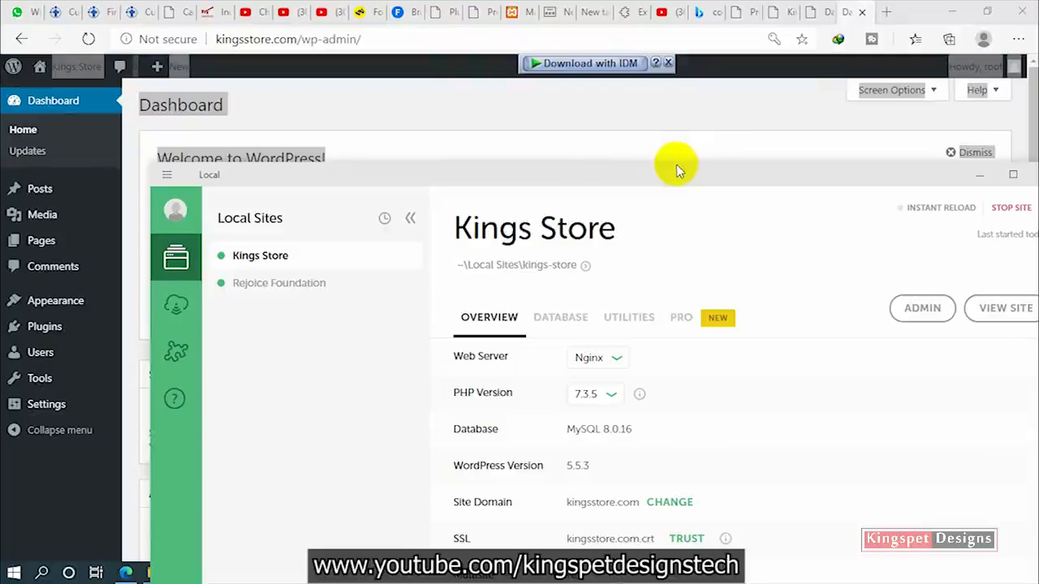
{"action": "left_click_drag", "start_coordinate": [672, 171], "coordinate": [564, 24]}
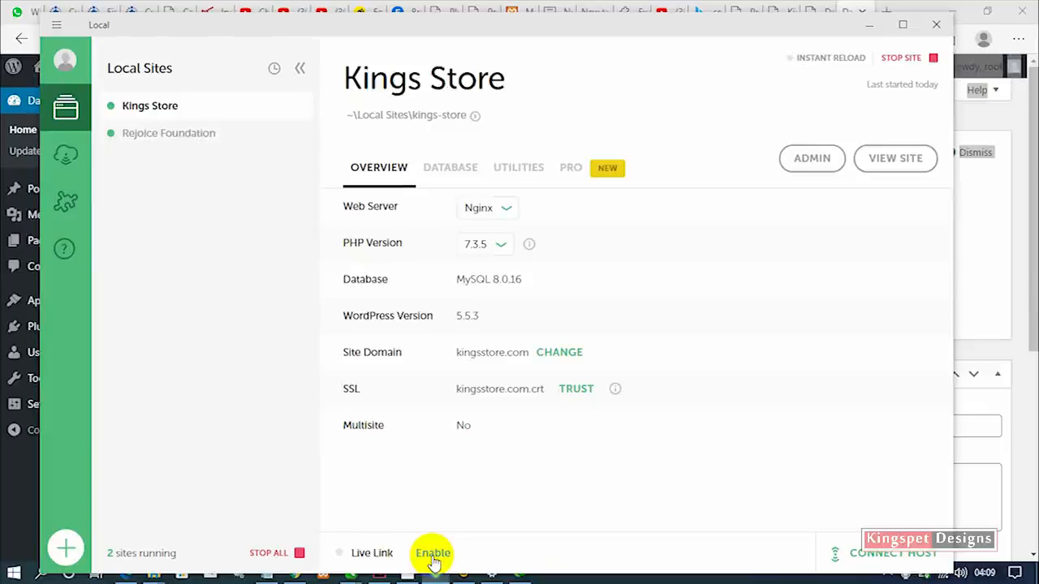
Reposition Local to reveal Live Link, show its public ngrok.io address, then minimise Local.
{"action": "left_click_drag", "start_coordinate": [586, 31], "coordinate": [574, 94]}
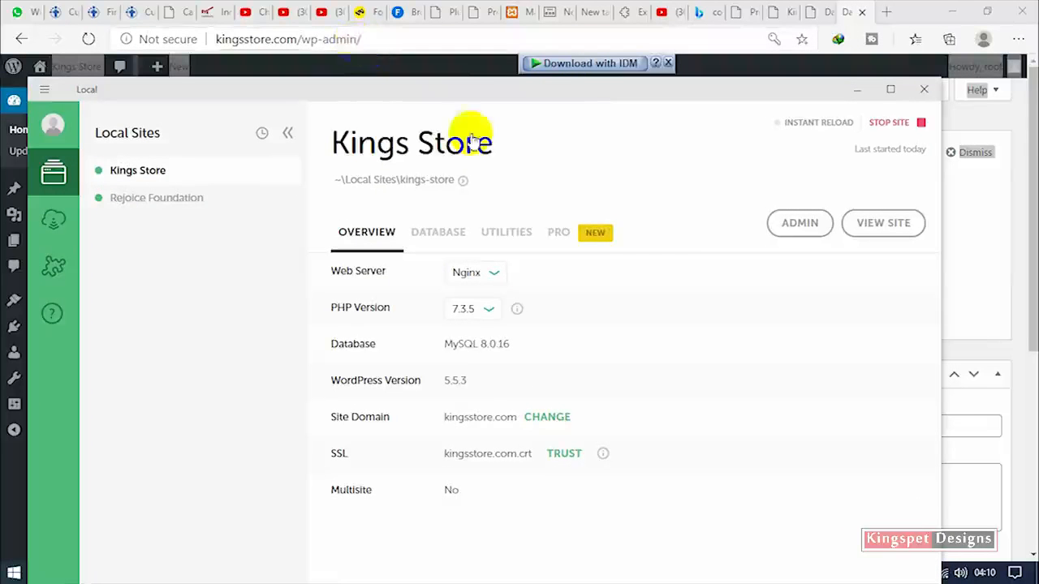
{"action": "left_click_drag", "start_coordinate": [525, 90], "coordinate": [524, 35]}
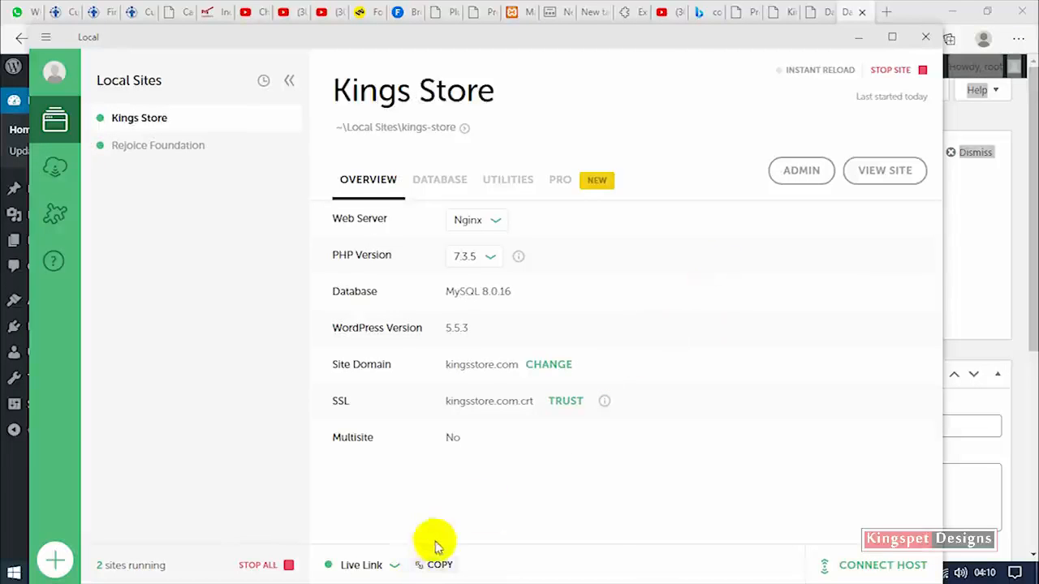
{"action": "left_click", "coordinate": [401, 570]}
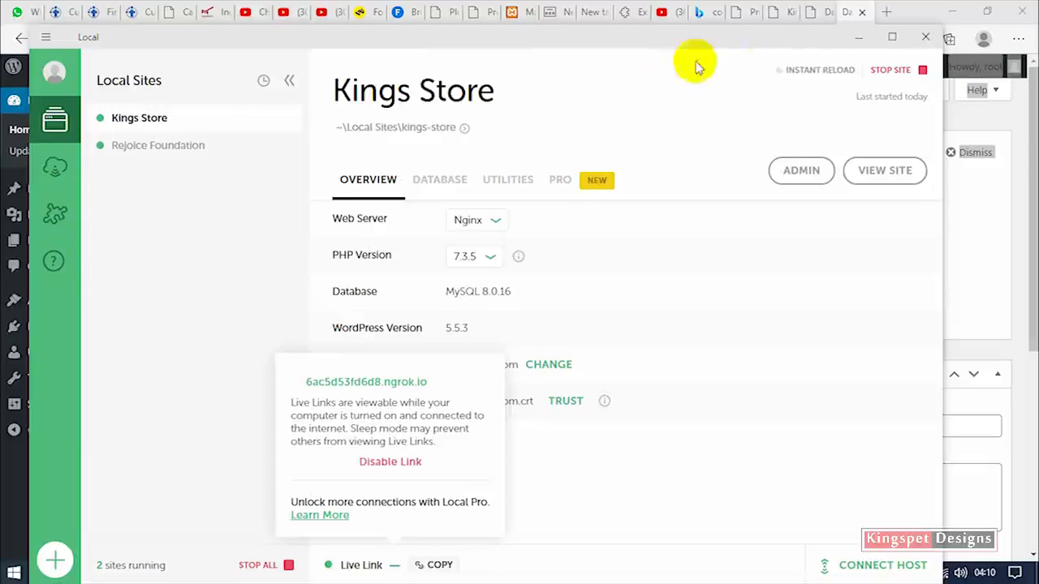
{"action": "left_click", "coordinate": [861, 42]}
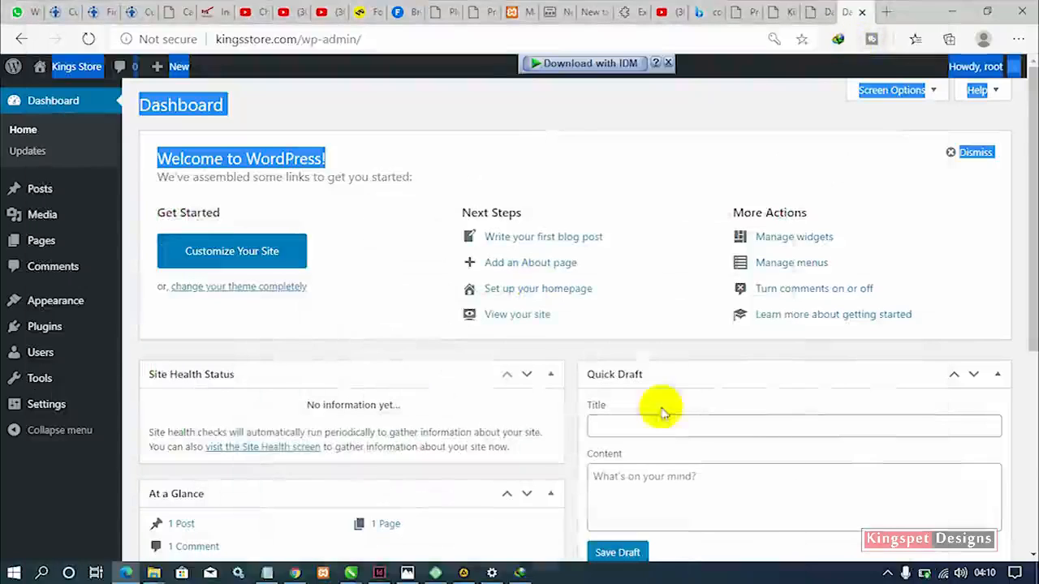
In Chrome, close the duplicate localwp.com tab and open a new blank tab.
{"action": "left_click", "coordinate": [412, 119]}
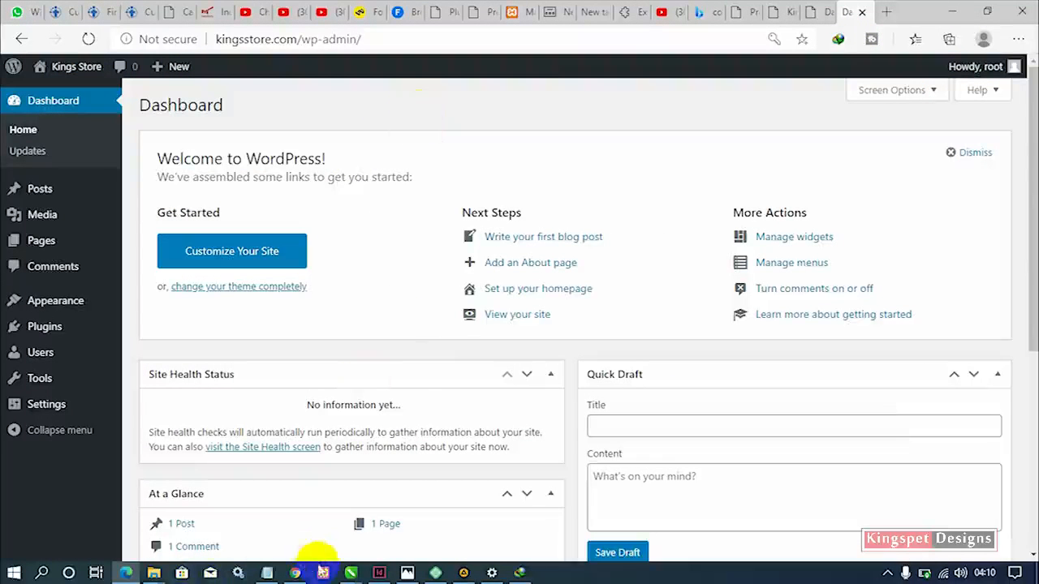
{"action": "left_click", "coordinate": [295, 573]}
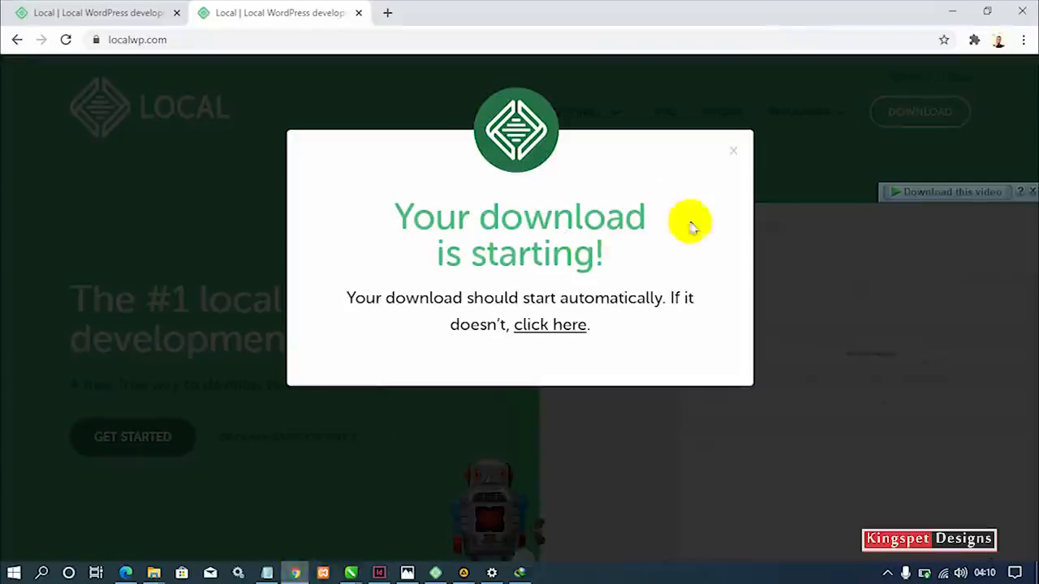
{"action": "left_click", "coordinate": [359, 13]}
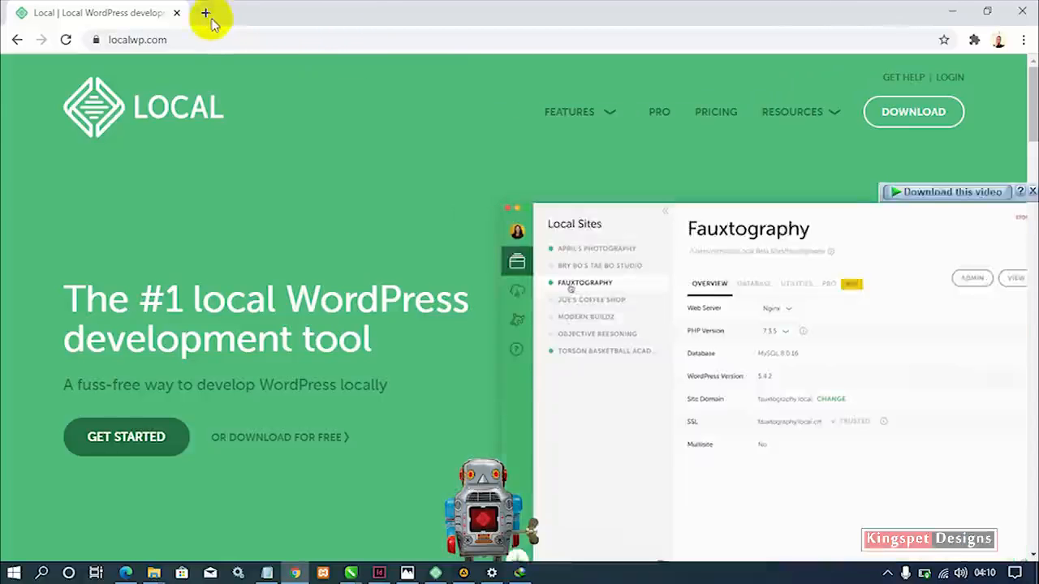
{"action": "left_click", "coordinate": [204, 13]}
{"action": "right_click", "coordinate": [288, 37]}
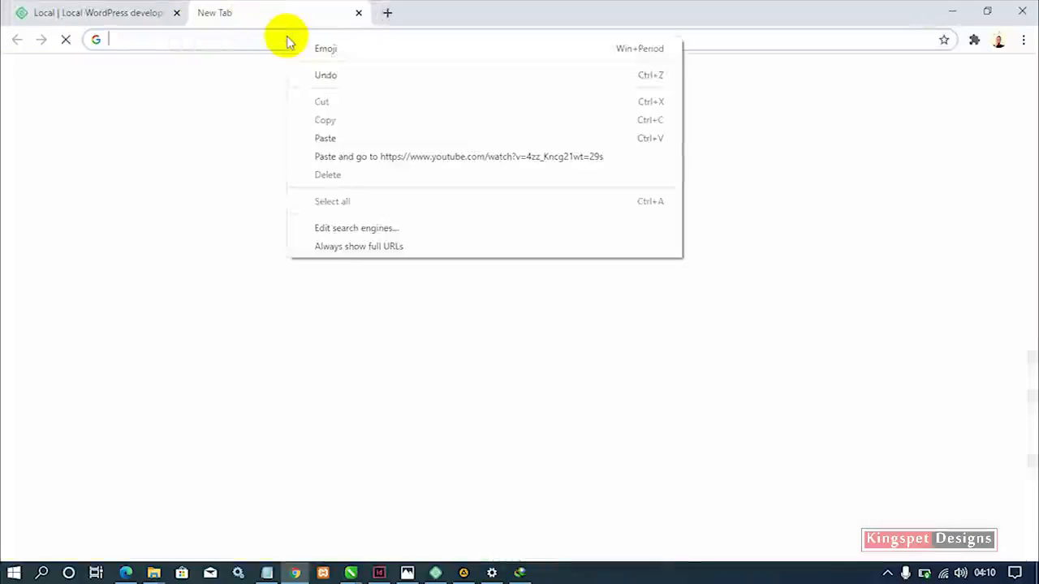
{"action": "left_click", "coordinate": [339, 136]}
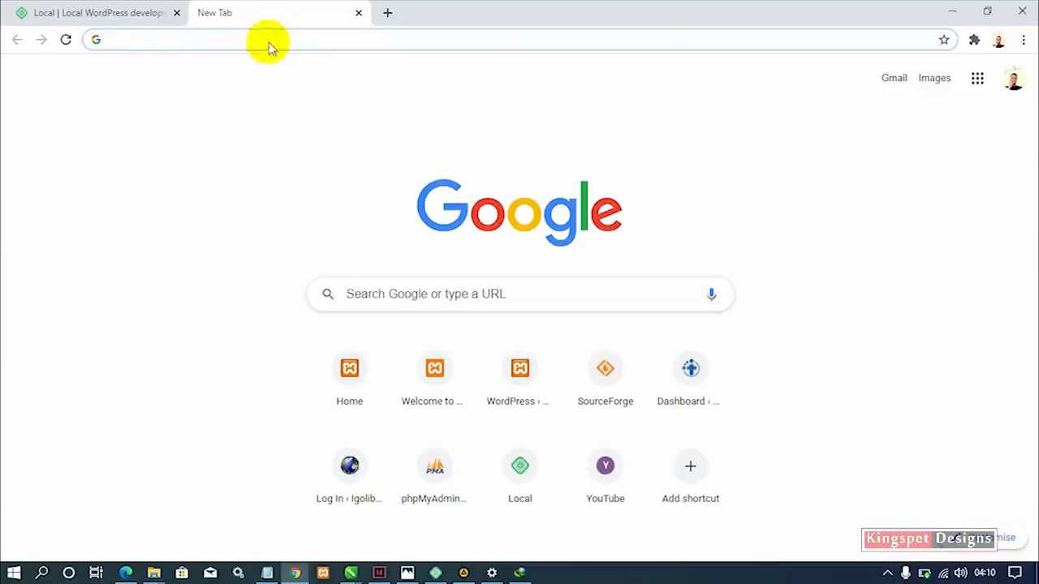
{"action": "type", "text": "https://www.youtube.com/watch?v=4zz_Kncg21w&t=29s"}
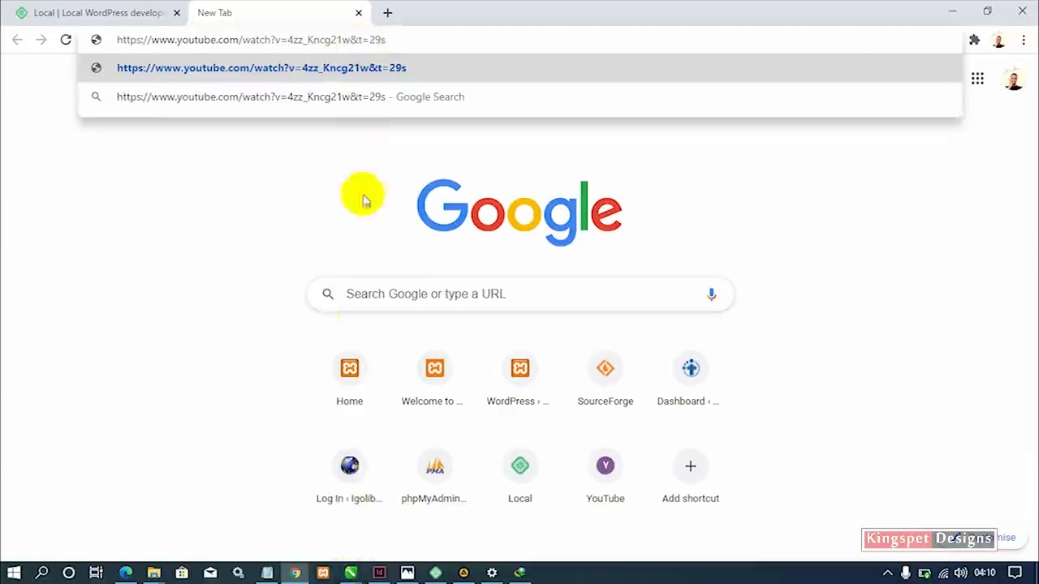
{"action": "left_click_drag", "start_coordinate": [417, 39], "coordinate": [144, 37]}
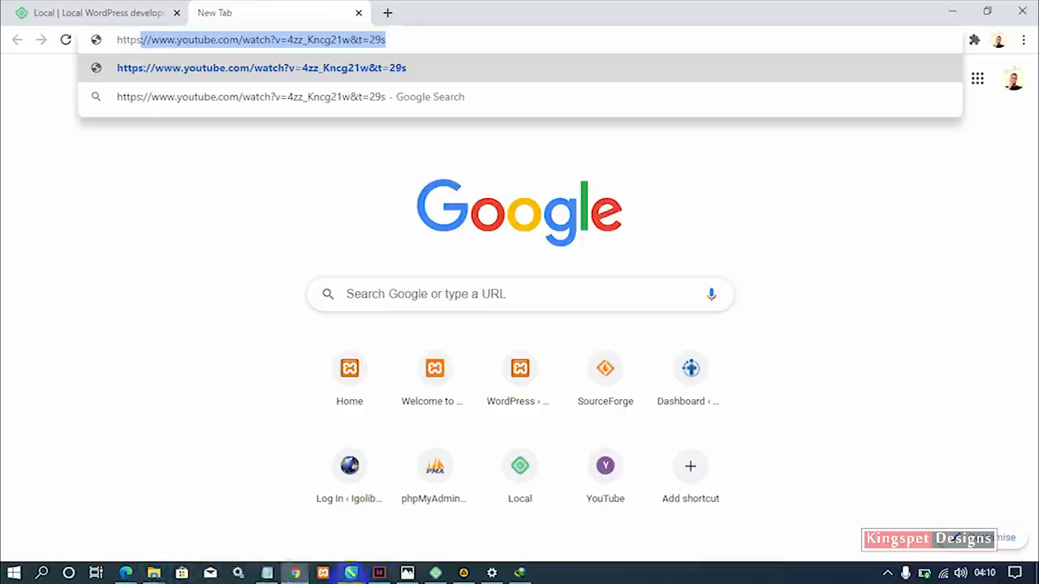
Copy the Kings Store Live Link from Local and load it in the new tab.
{"action": "left_click", "coordinate": [435, 572]}
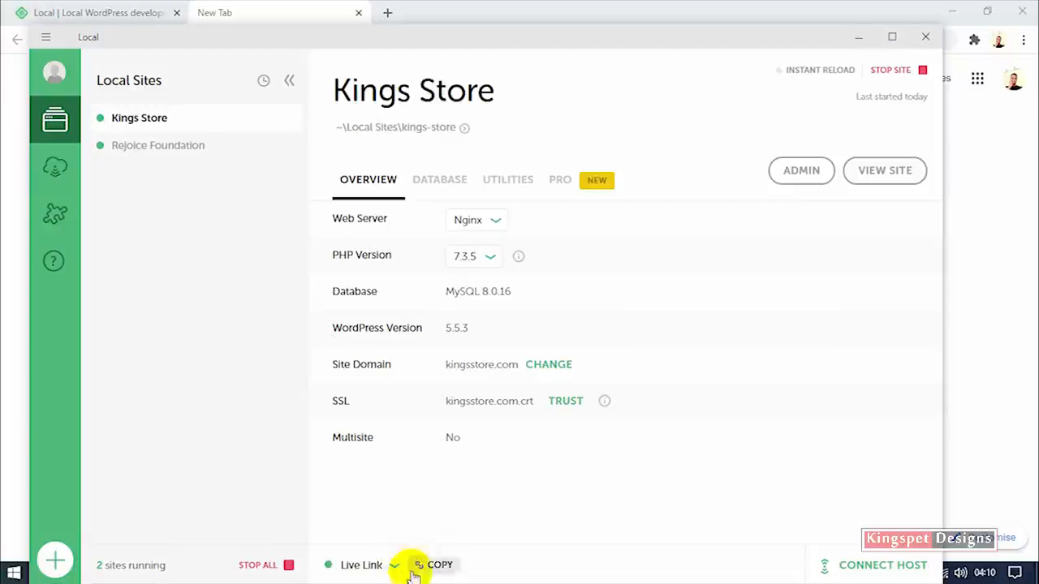
{"action": "left_click", "coordinate": [422, 568]}
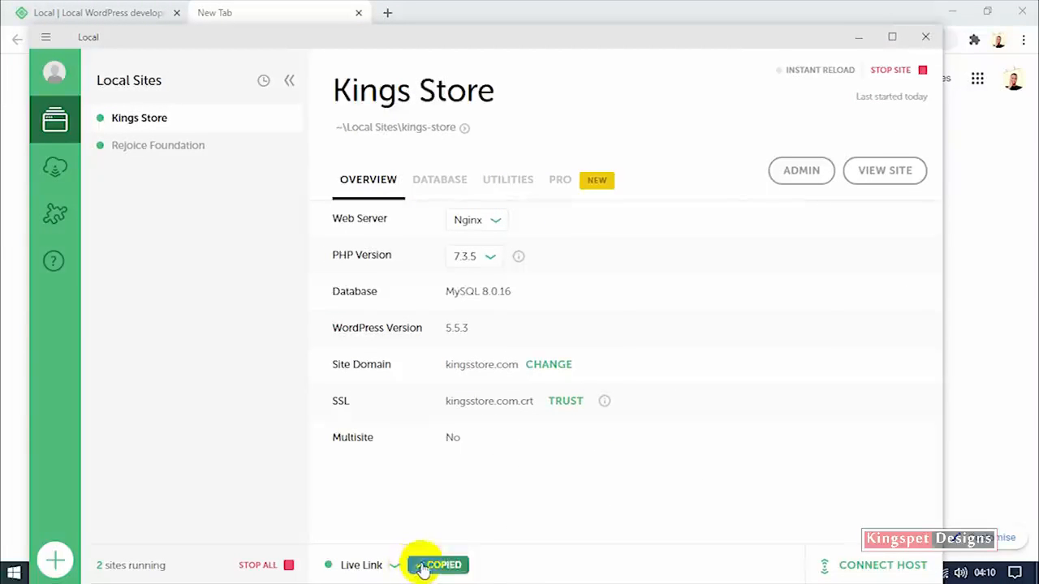
{"action": "left_click", "coordinate": [864, 42]}
{"action": "right_click", "coordinate": [397, 38]}
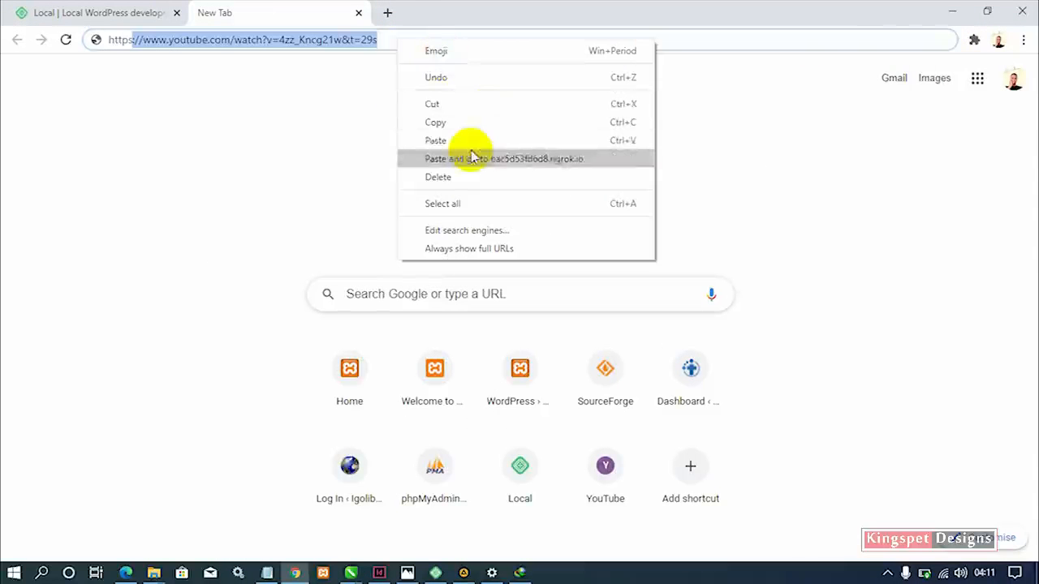
{"action": "left_click", "coordinate": [436, 140]}
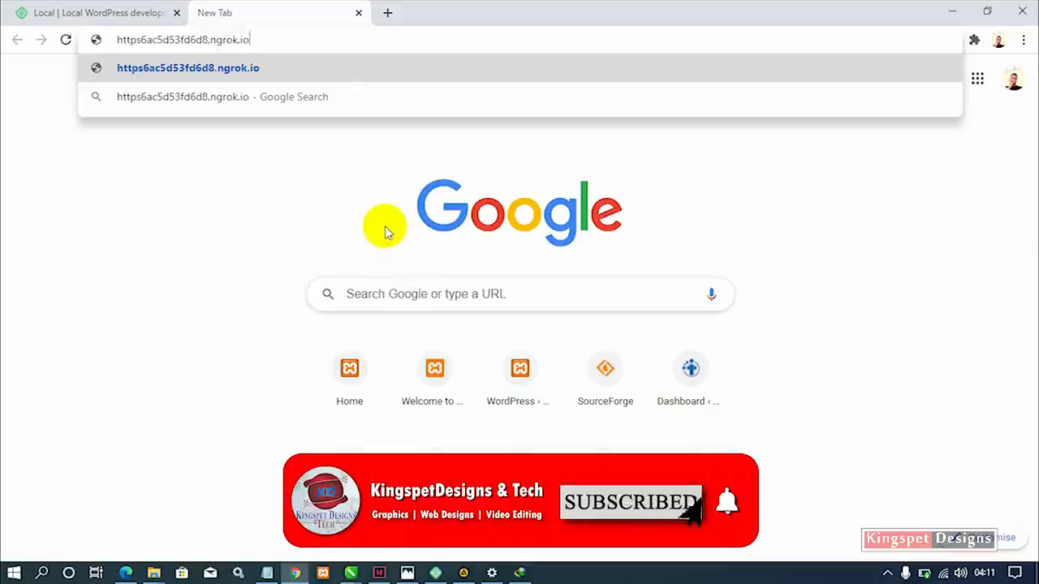
{"action": "key", "text": "Return"}
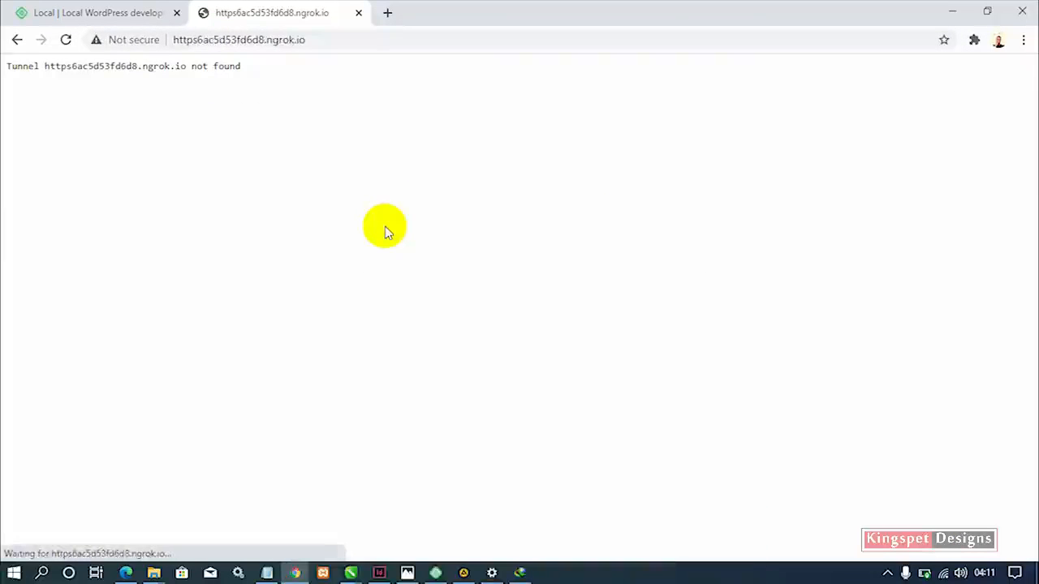
Delete the malformed https prefix from the ngrok address and reload it.
{"action": "left_click", "coordinate": [325, 37]}
{"action": "key", "text": "Return"}
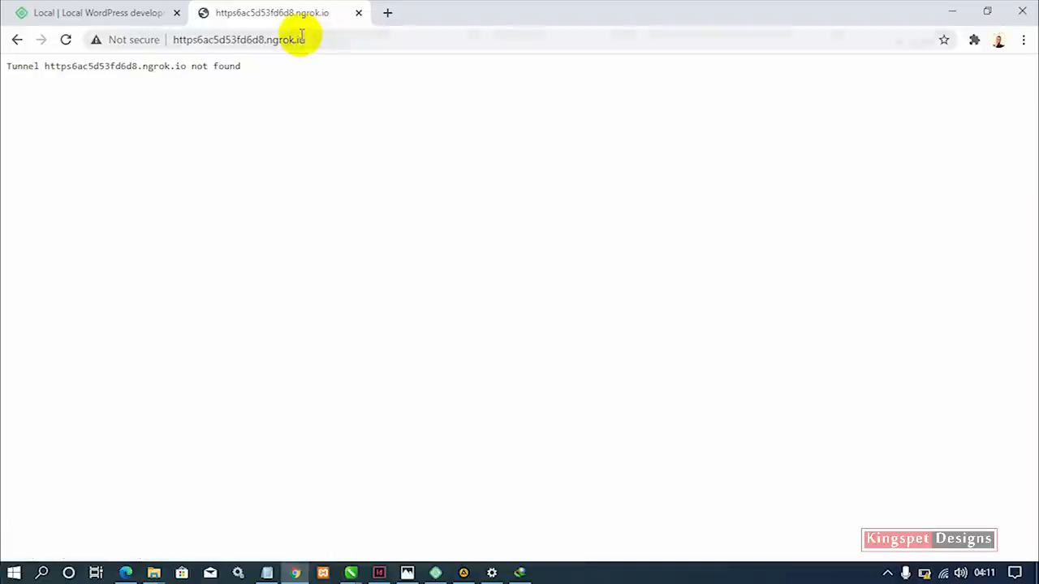
{"action": "left_click", "coordinate": [190, 36]}
{"action": "left_click_drag", "start_coordinate": [186, 37], "coordinate": [158, 43]}
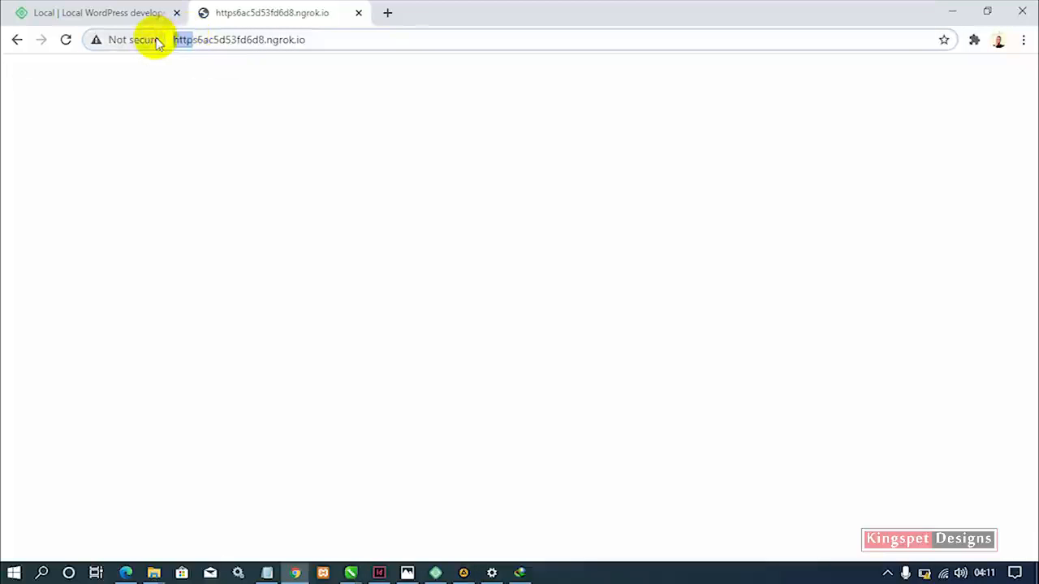
{"action": "key", "text": "Delete"}
{"action": "key", "text": "Delete"}
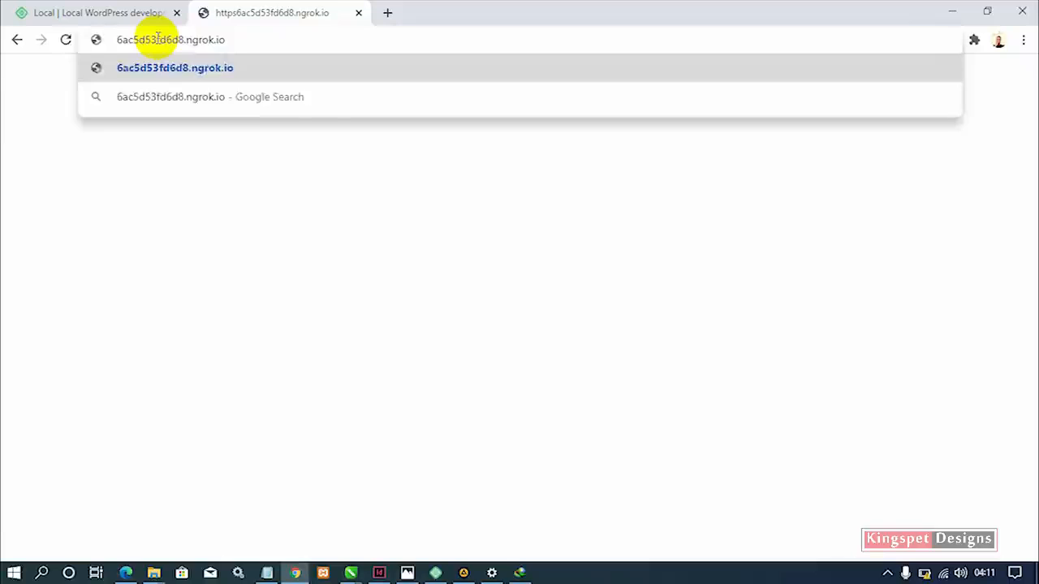
{"action": "key", "text": "Return"}
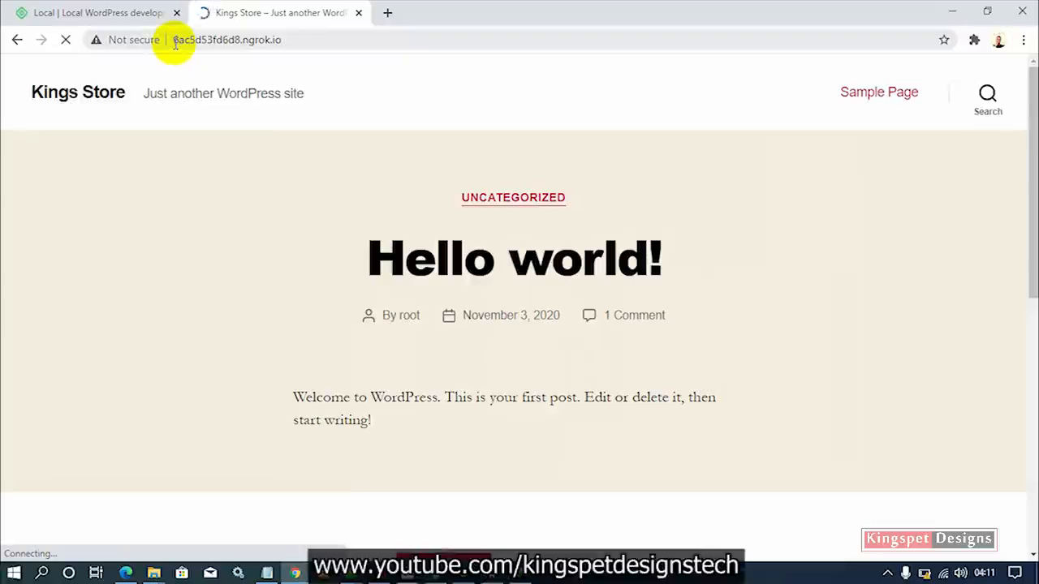
Paste the 6ac5d53fd6d8.ngrok.io address over the current one in the address bar.
{"action": "left_click", "coordinate": [174, 40]}
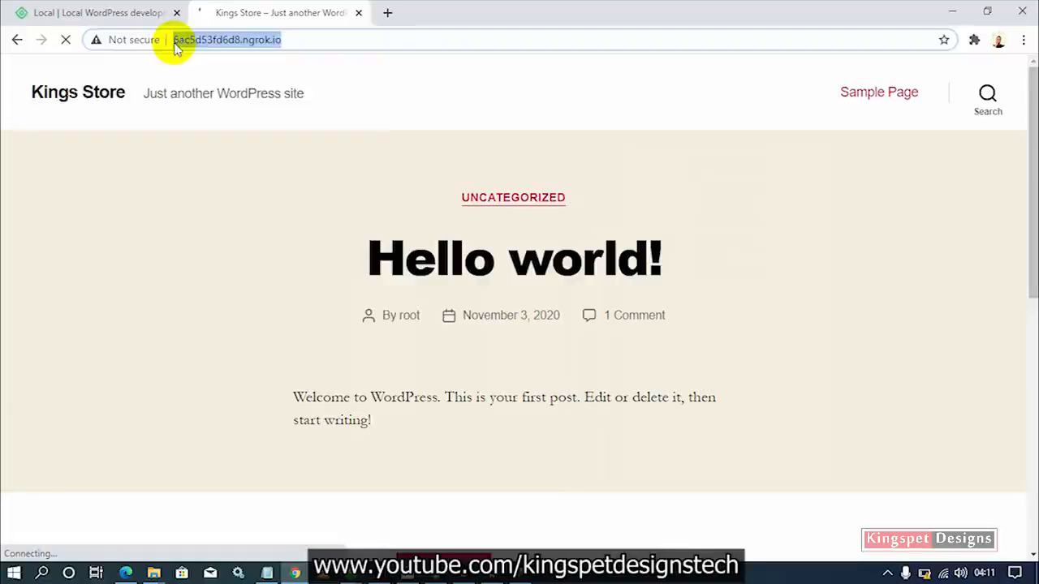
{"action": "right_click", "coordinate": [388, 20]}
{"action": "right_click", "coordinate": [335, 46]}
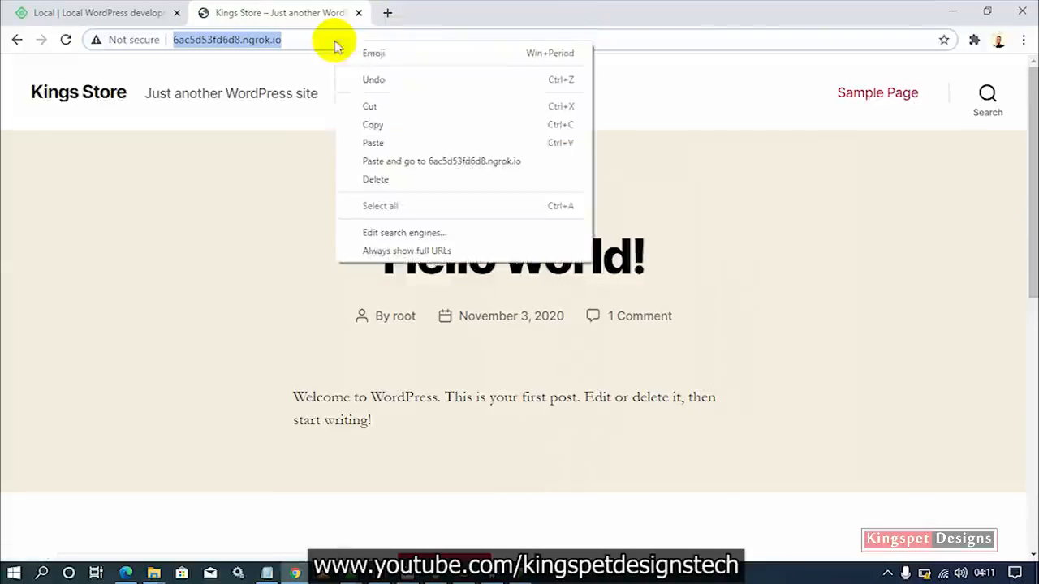
{"action": "left_click", "coordinate": [425, 142]}
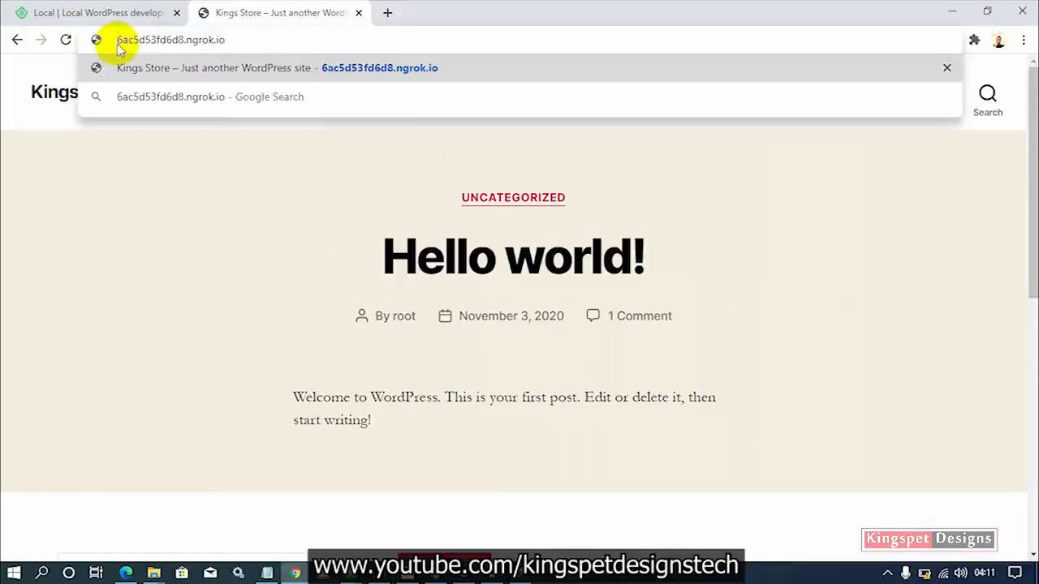
Load the Kings Store site over ngrok and scroll through the homepage and Hello world! post.
{"action": "key", "text": "Return"}
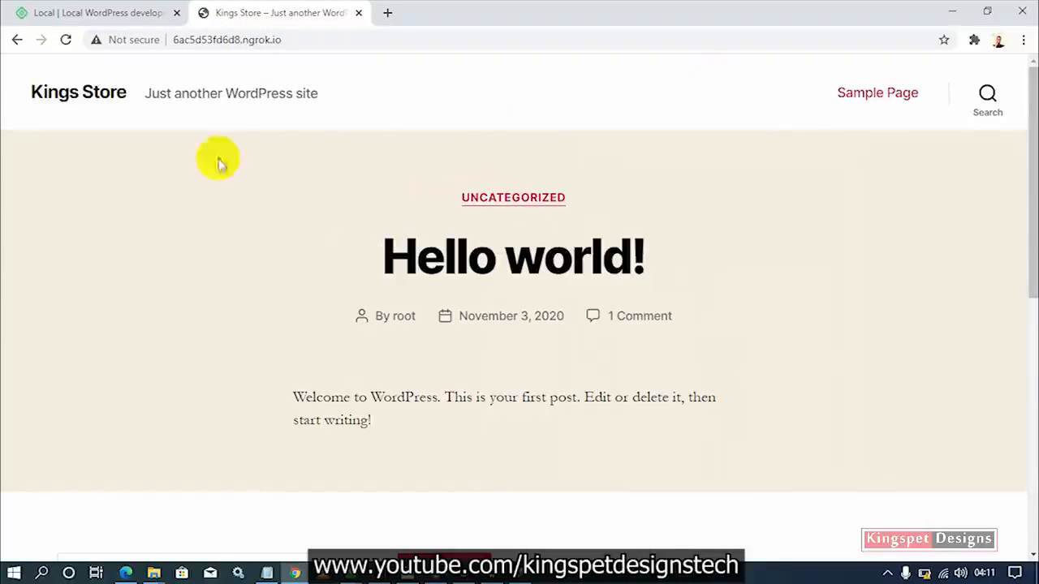
{"action": "scroll", "coordinate": [459, 427], "scroll_direction": "down", "scroll_amount": 5}
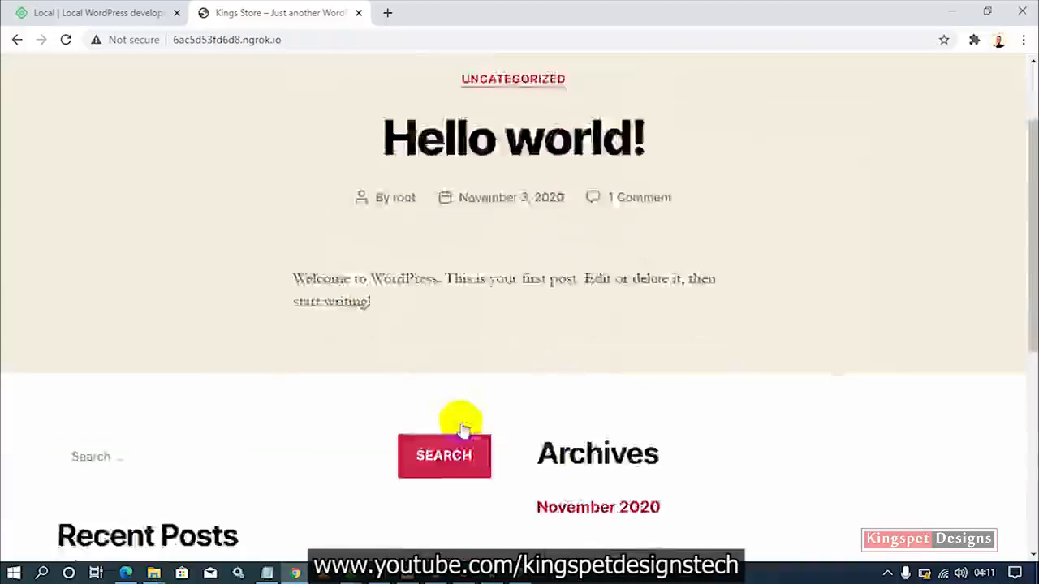
{"action": "scroll", "coordinate": [661, 327], "scroll_direction": "down", "scroll_amount": 2}
{"action": "scroll", "coordinate": [664, 332], "scroll_direction": "up", "scroll_amount": 5}
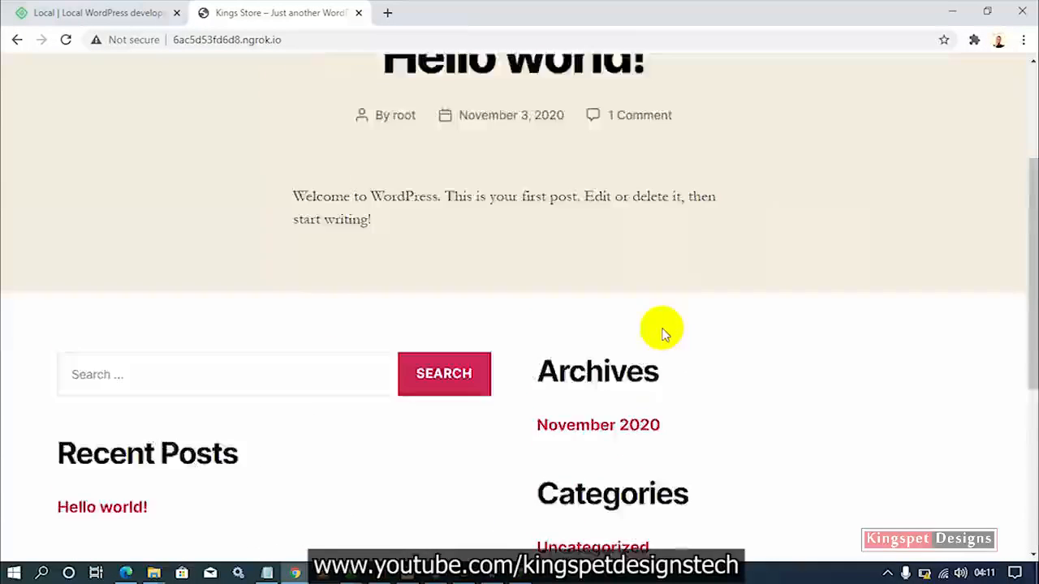
{"action": "scroll", "coordinate": [661, 330], "scroll_direction": "up", "scroll_amount": 1}
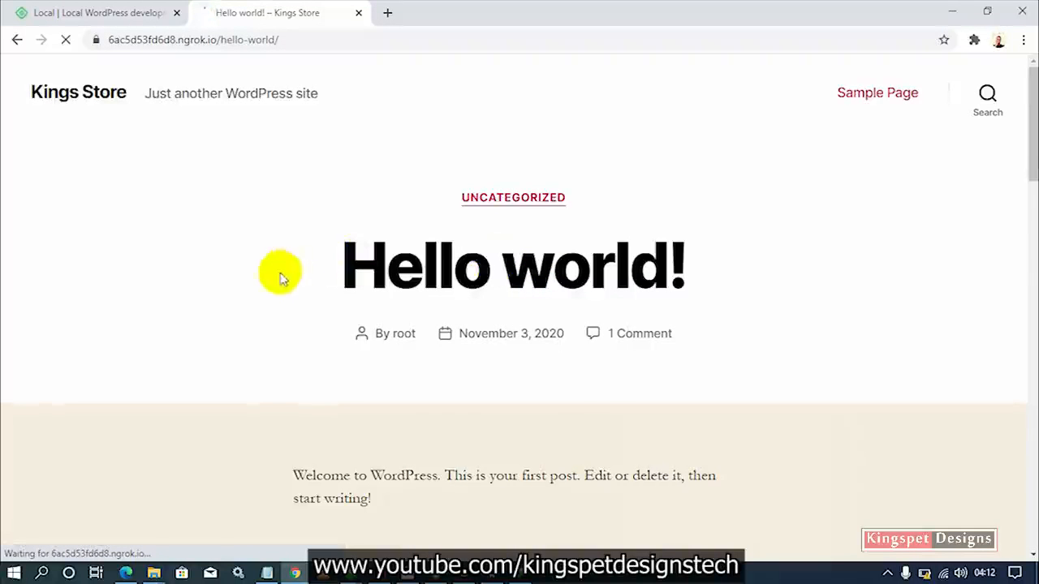
{"action": "scroll", "coordinate": [545, 311], "scroll_direction": "down", "scroll_amount": 10}
{"action": "scroll", "coordinate": [547, 311], "scroll_direction": "up", "scroll_amount": 5}
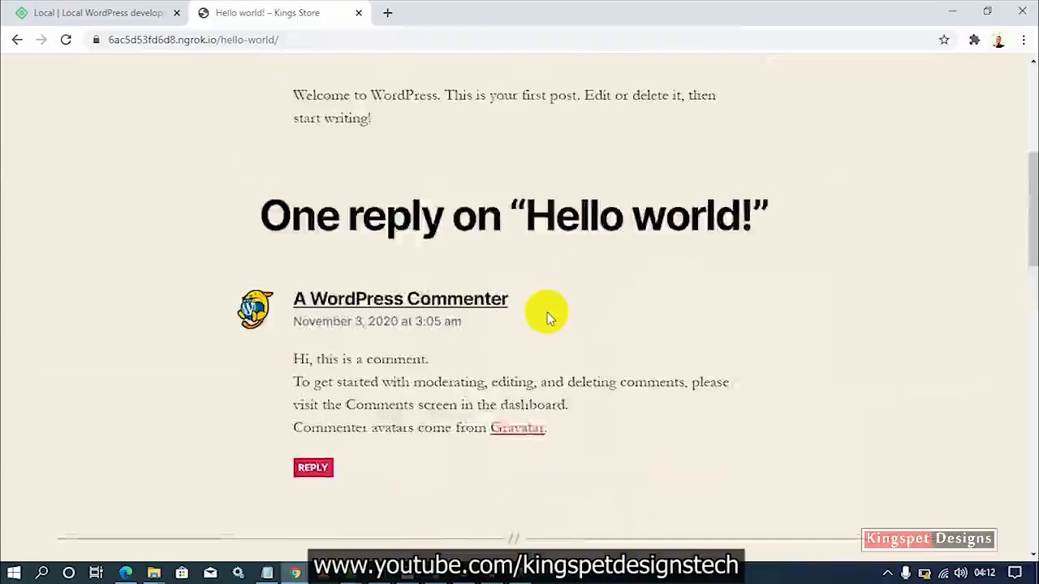
Return to the Kings Store home page and bring the Local window back up.
{"action": "left_click", "coordinate": [97, 91]}
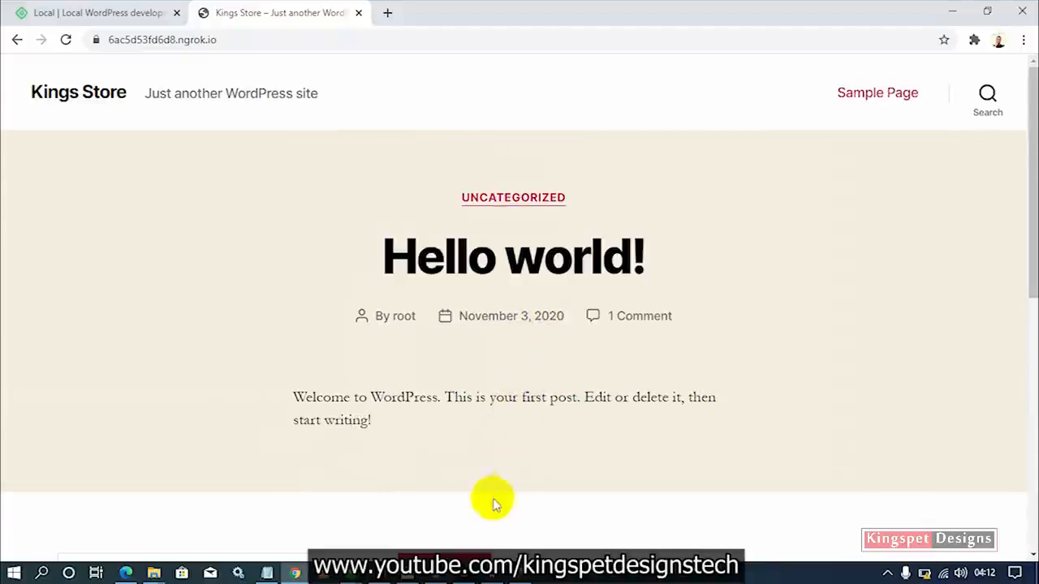
{"action": "mouse_move", "coordinate": [436, 573]}
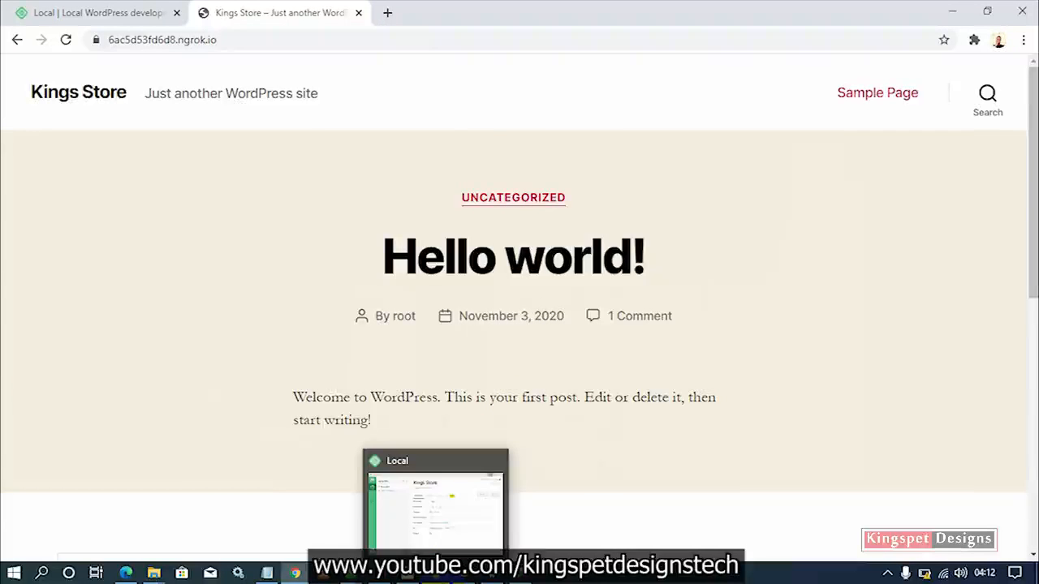
{"action": "left_click", "coordinate": [437, 489]}
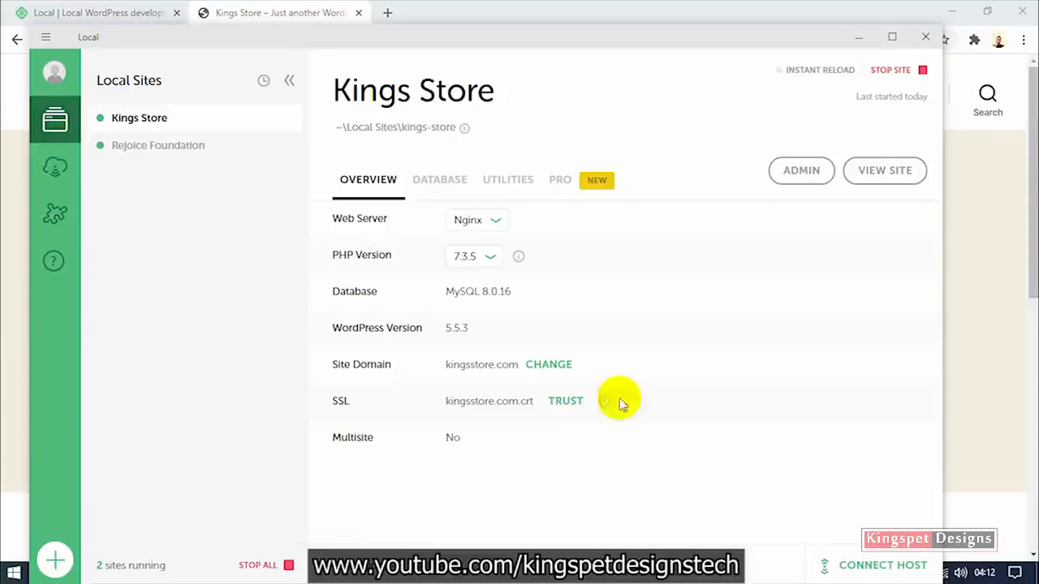